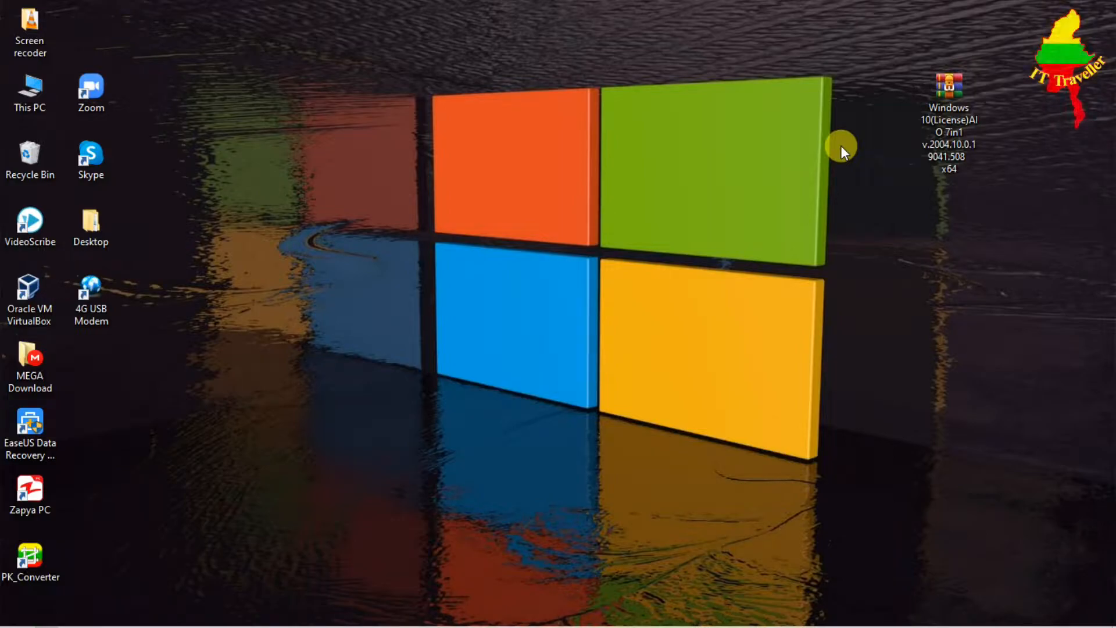
{"action": "left_click", "coordinate": [933, 94]}
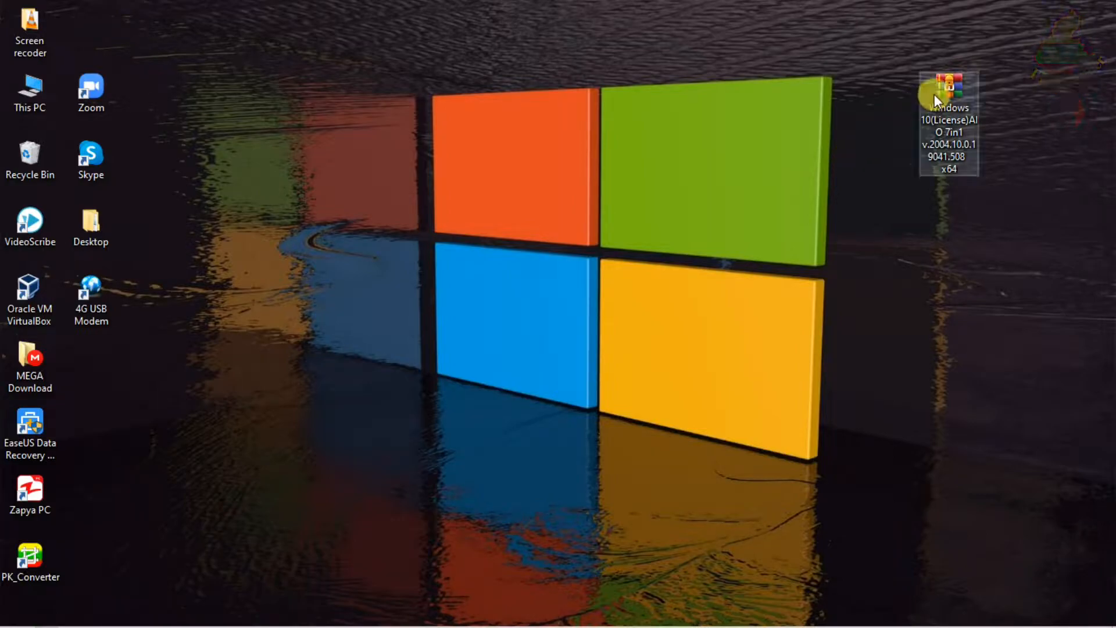
{"action": "left_click", "coordinate": [1014, 97]}
{"action": "left_click", "coordinate": [969, 95]}
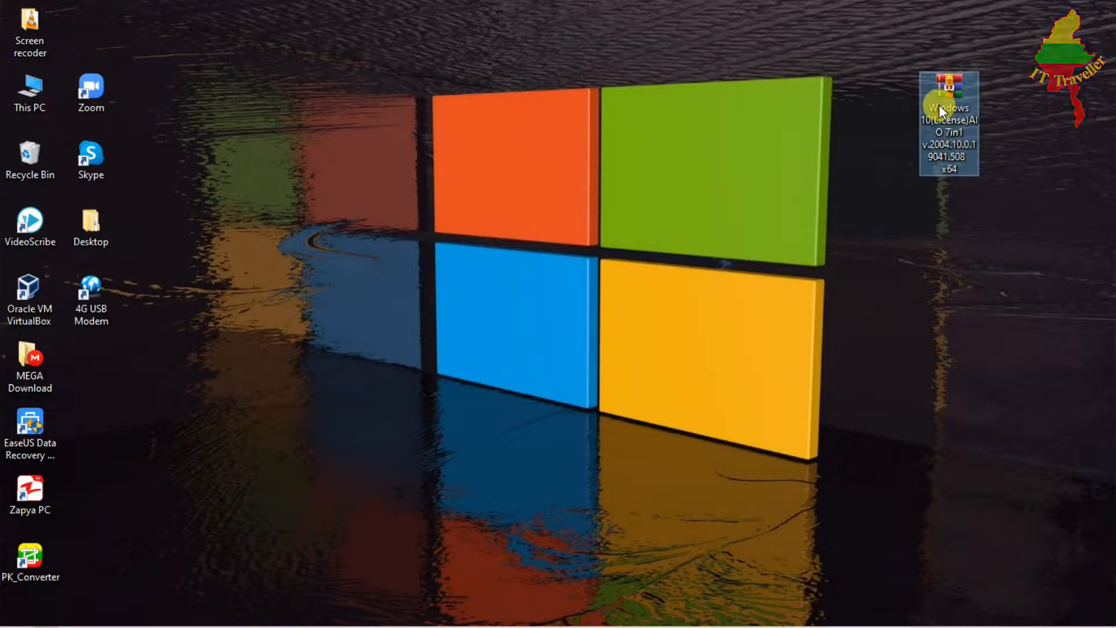
{"action": "left_click", "coordinate": [895, 109]}
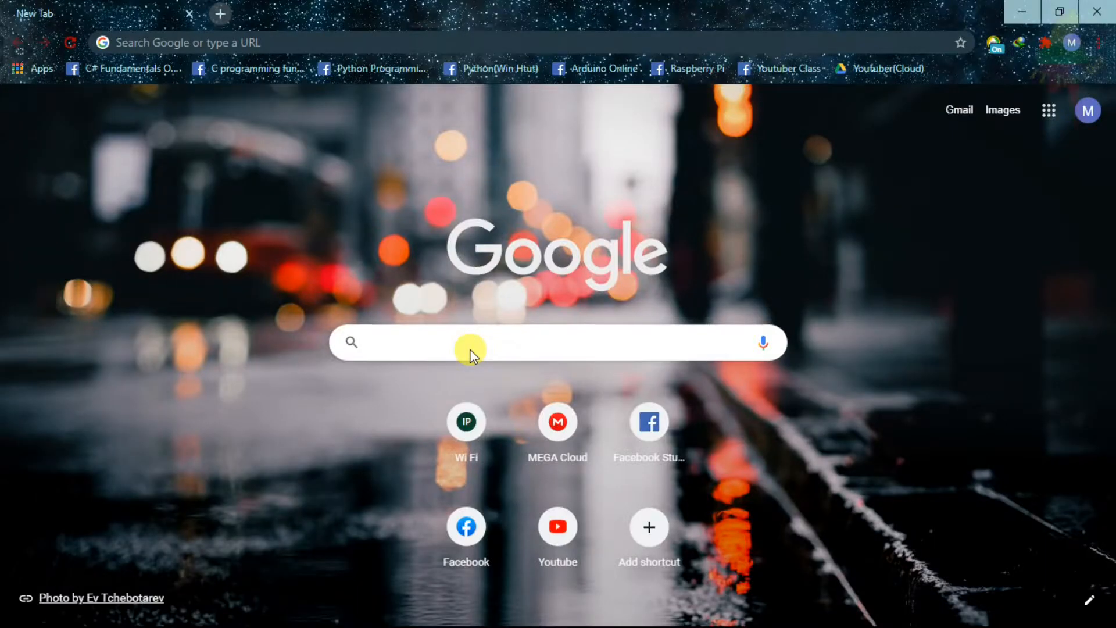
Step: Search Google for "rufus"
{"action": "left_click", "coordinate": [465, 343]}
{"action": "type", "text": "ruf"}
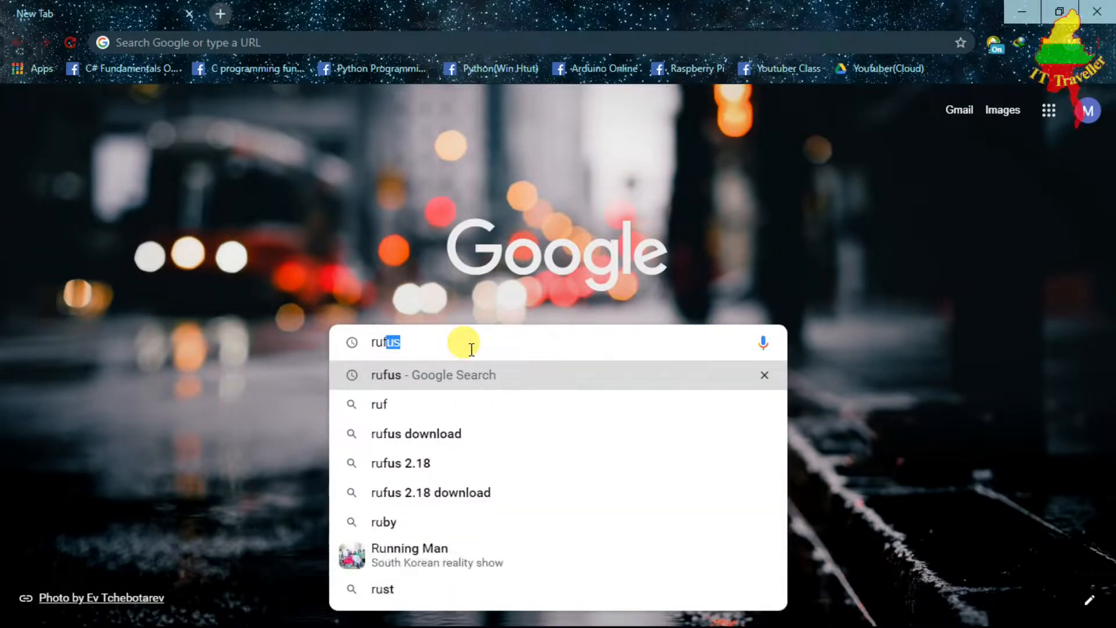
{"action": "key", "text": "BackSpace"}
{"action": "type", "text": "us"}
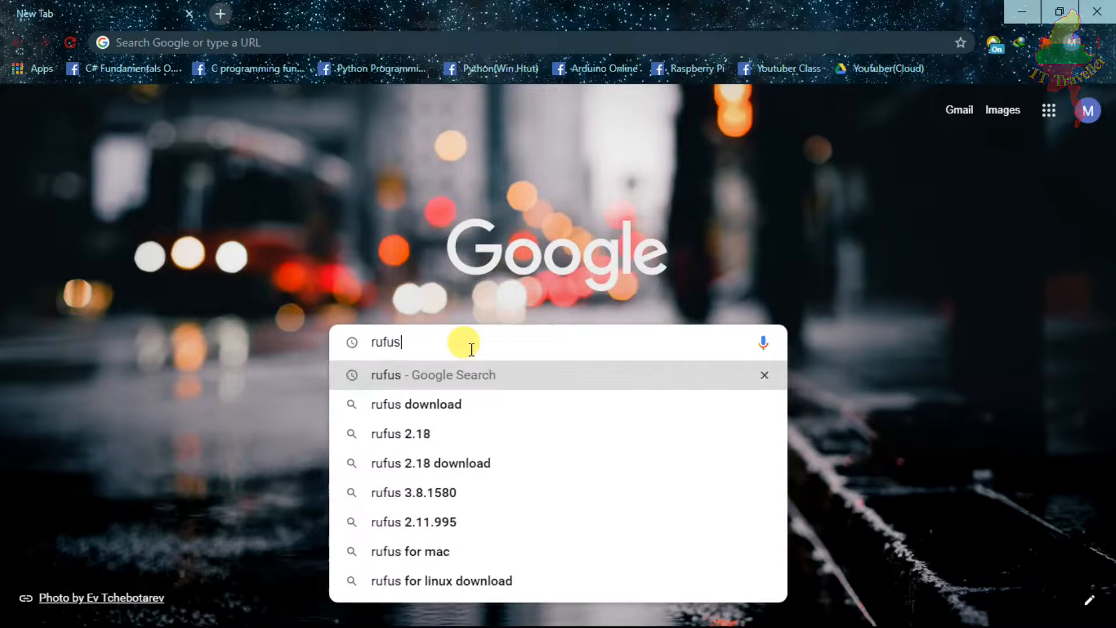
{"action": "key", "text": "Return"}
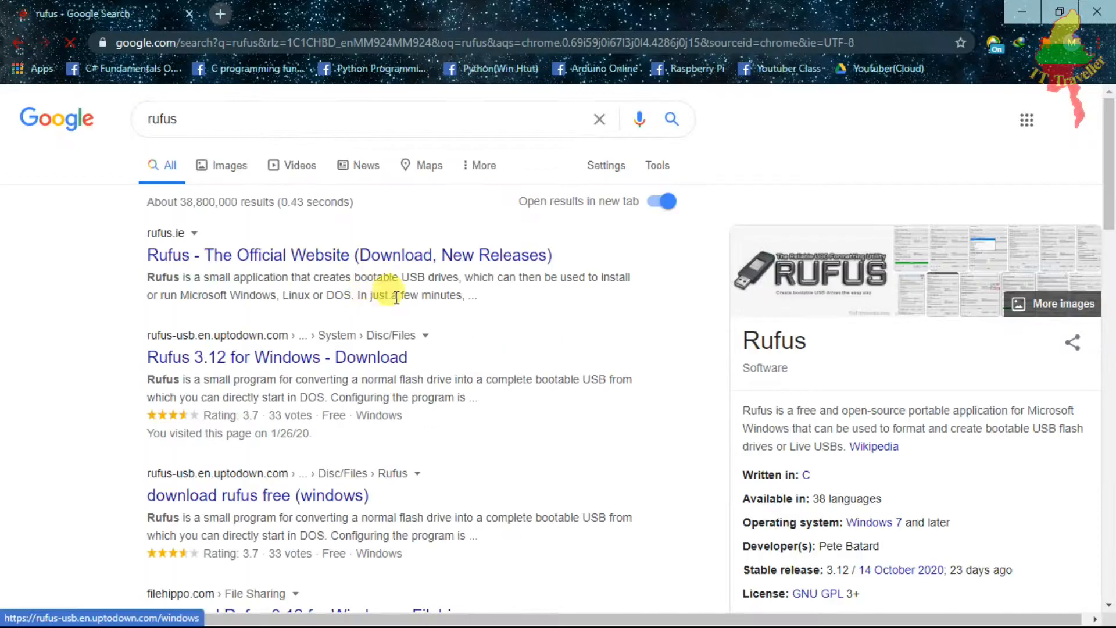
Step: Download the latest Rufus 3.12 from the Uptodown result and save it to the Desktop as rufus-3-12
{"action": "left_click", "coordinate": [296, 359]}
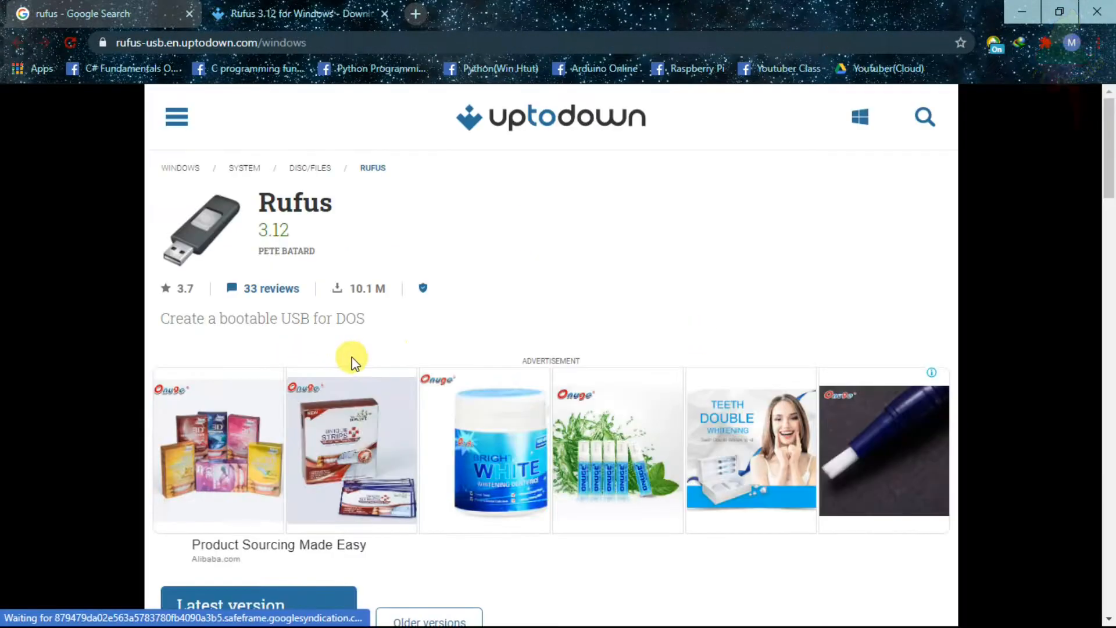
{"action": "scroll", "coordinate": [355, 356], "scroll_direction": "down", "scroll_amount": 6}
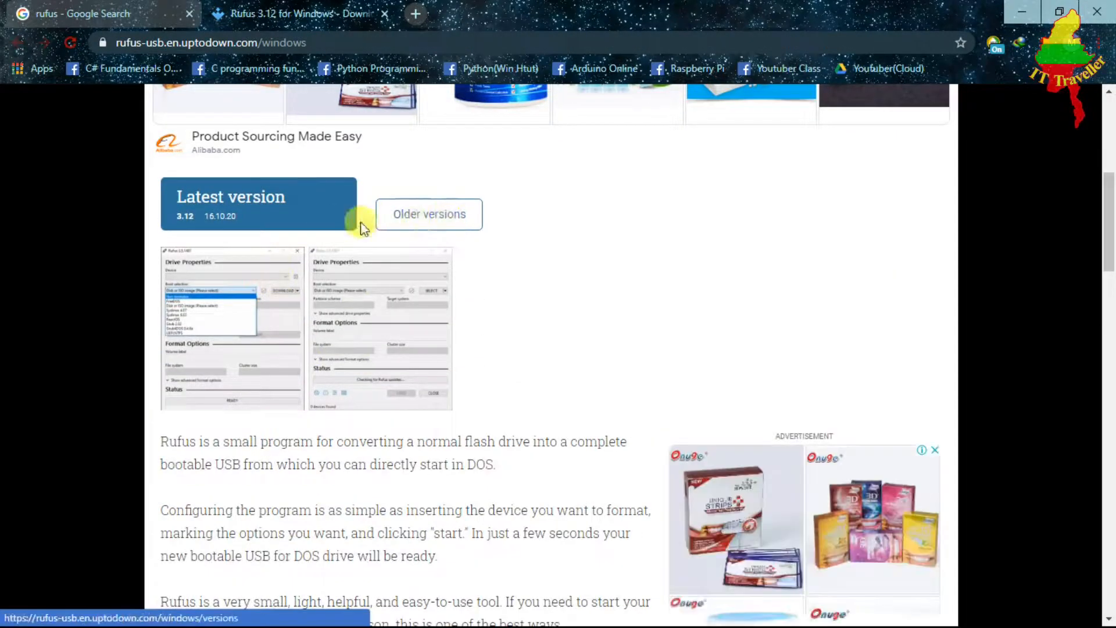
{"action": "left_click", "coordinate": [265, 203]}
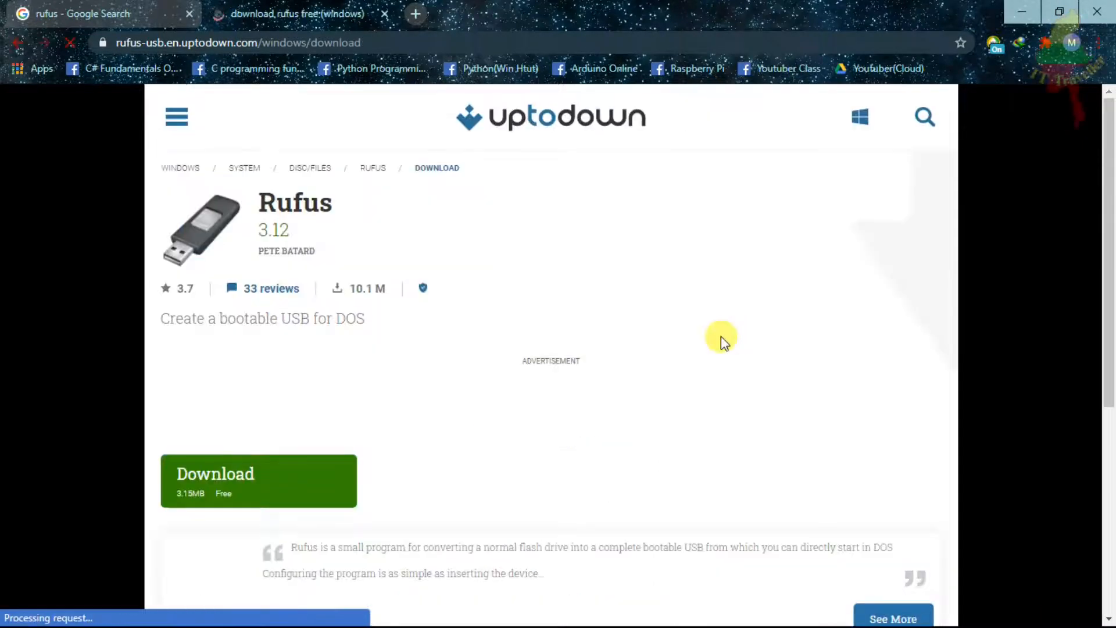
{"action": "scroll", "coordinate": [723, 337], "scroll_direction": "down", "scroll_amount": 3}
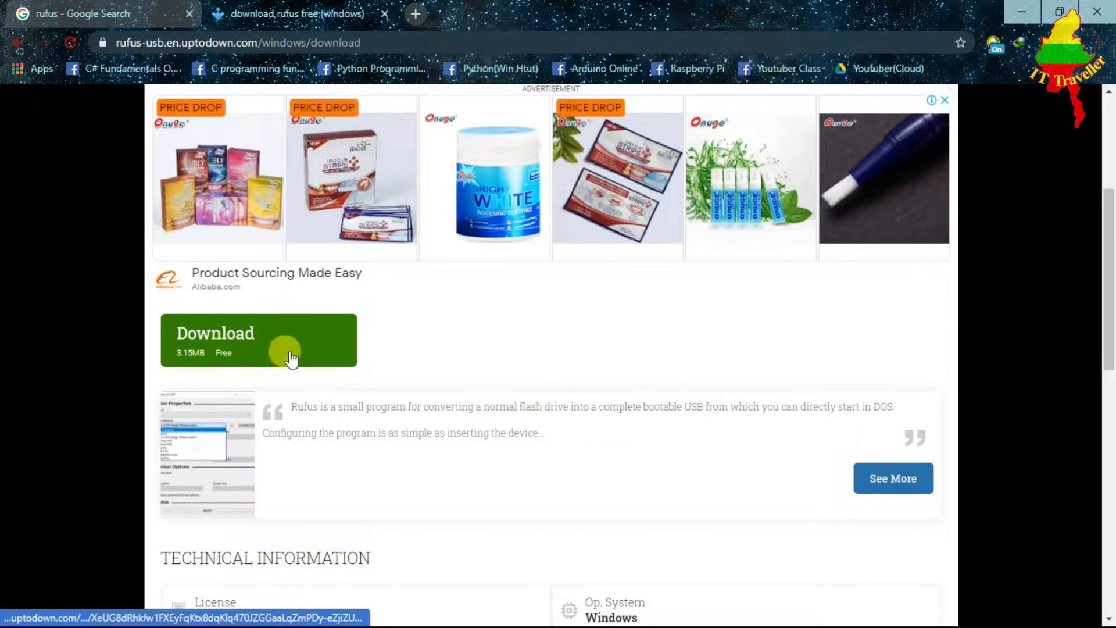
{"action": "left_click", "coordinate": [247, 351]}
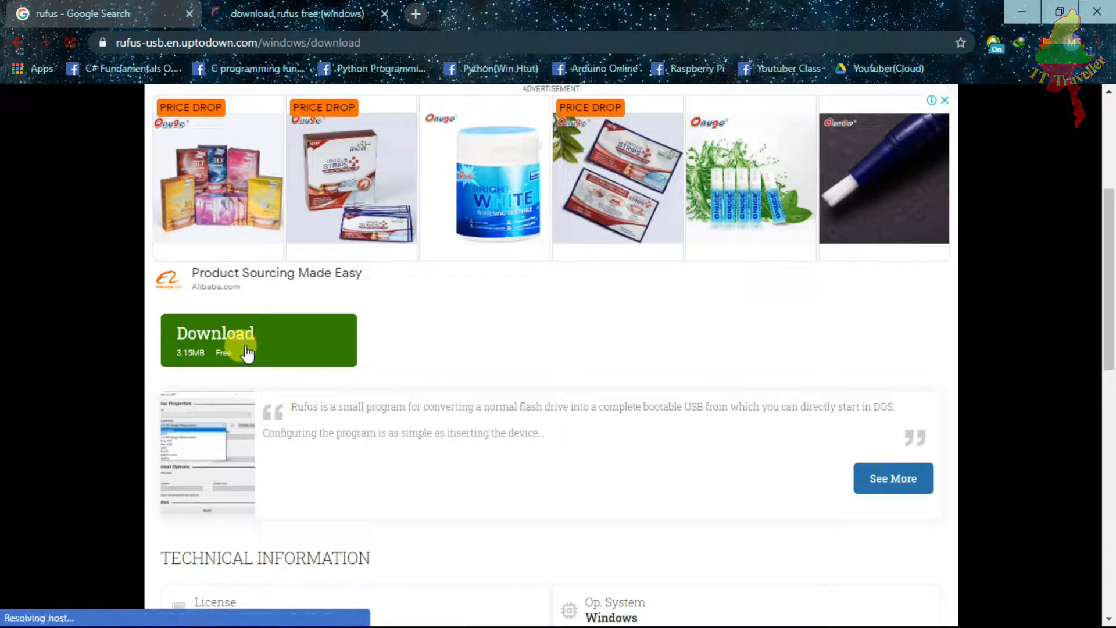
{"action": "left_click", "coordinate": [691, 299]}
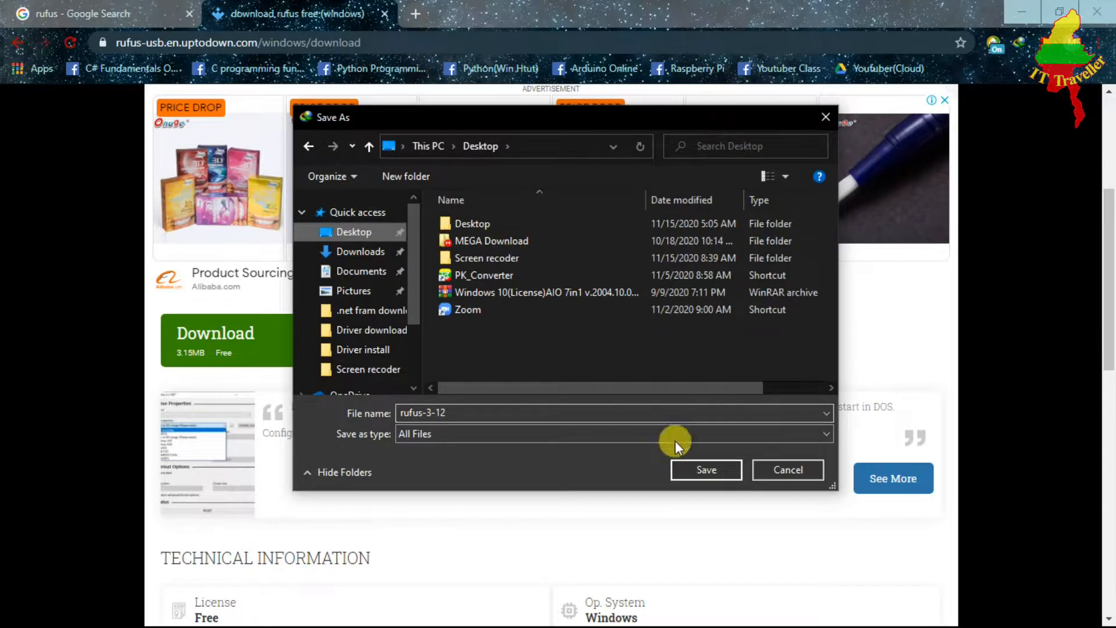
{"action": "left_click", "coordinate": [692, 470]}
{"action": "left_click", "coordinate": [560, 394]}
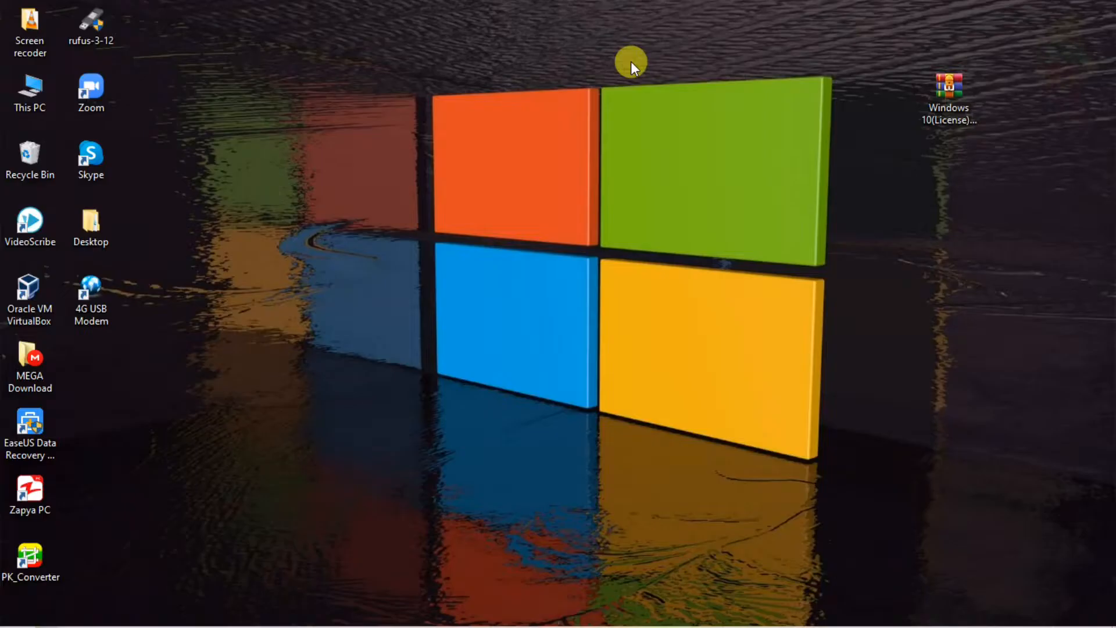
Step: Move the rufus-3-12 file directly below the Windows 10 archive on the desktop
{"action": "right_click", "coordinate": [631, 61]}
{"action": "left_click", "coordinate": [687, 109]}
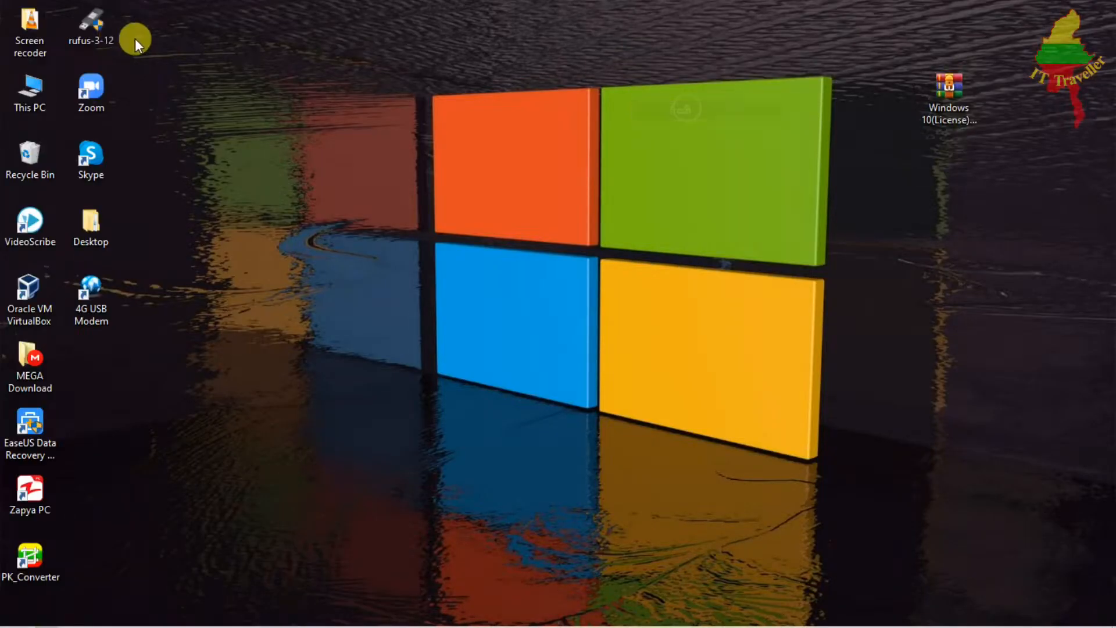
{"action": "left_click_drag", "start_coordinate": [116, 36], "coordinate": [859, 120]}
{"action": "left_click", "coordinate": [857, 120]}
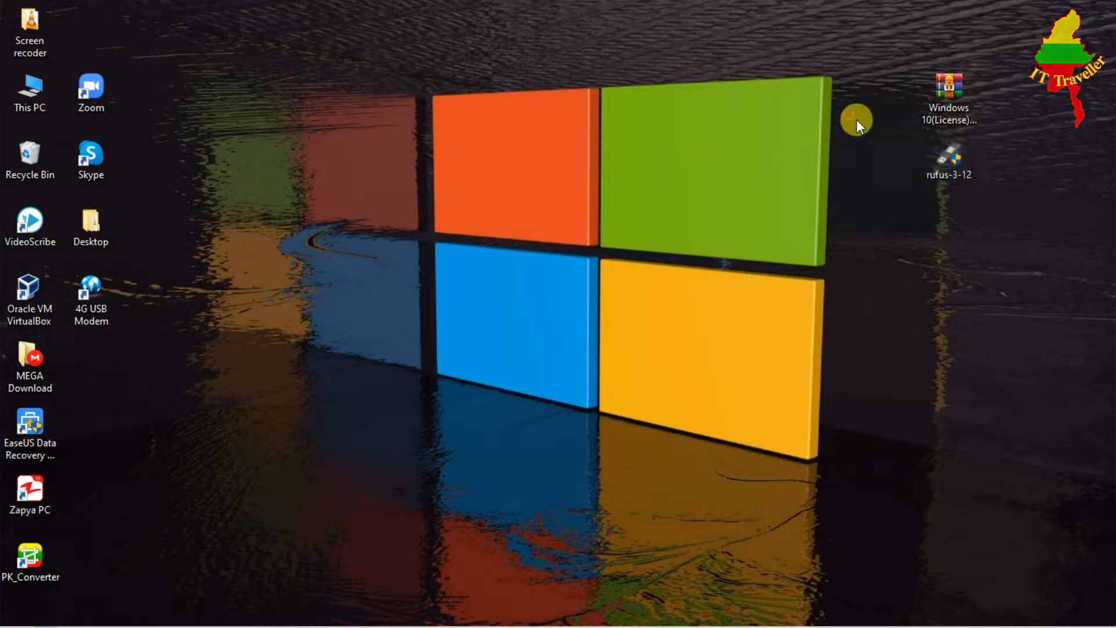
{"action": "right_click", "coordinate": [850, 116]}
{"action": "left_click", "coordinate": [890, 157]}
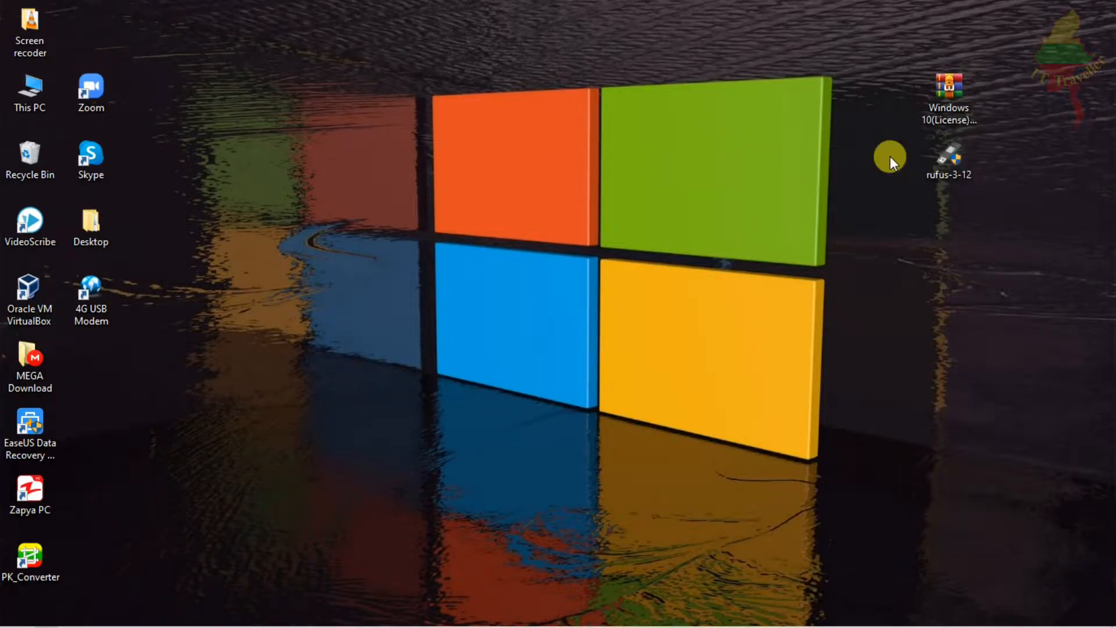
Step: Try to run rufus-3-12, dismiss the message, and delete the file from the desktop
{"action": "double_click", "coordinate": [951, 162]}
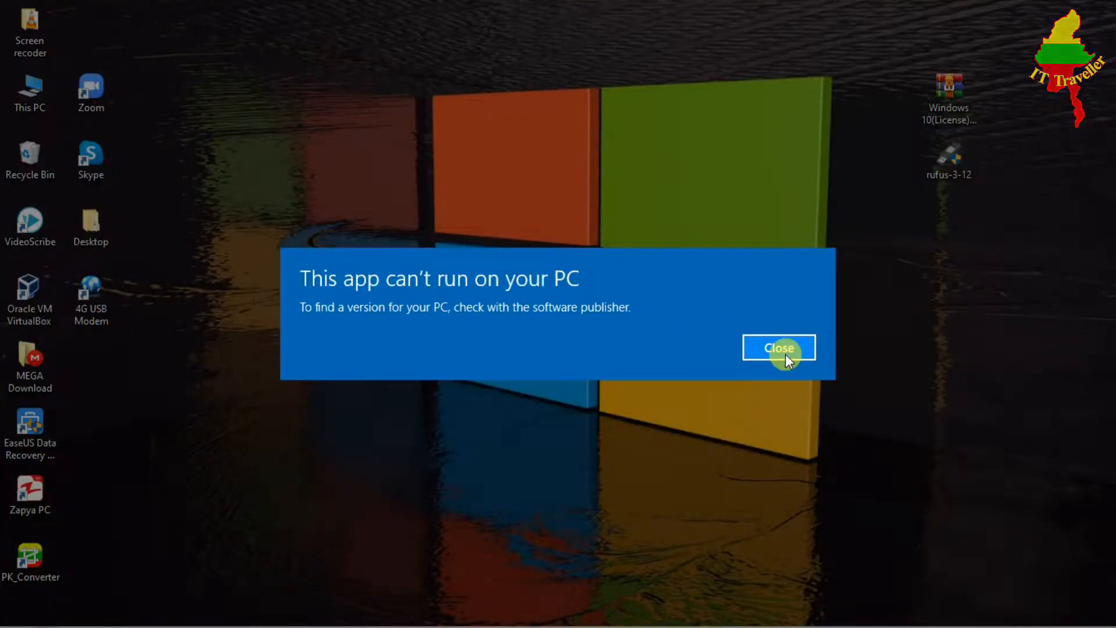
{"action": "left_click", "coordinate": [786, 354]}
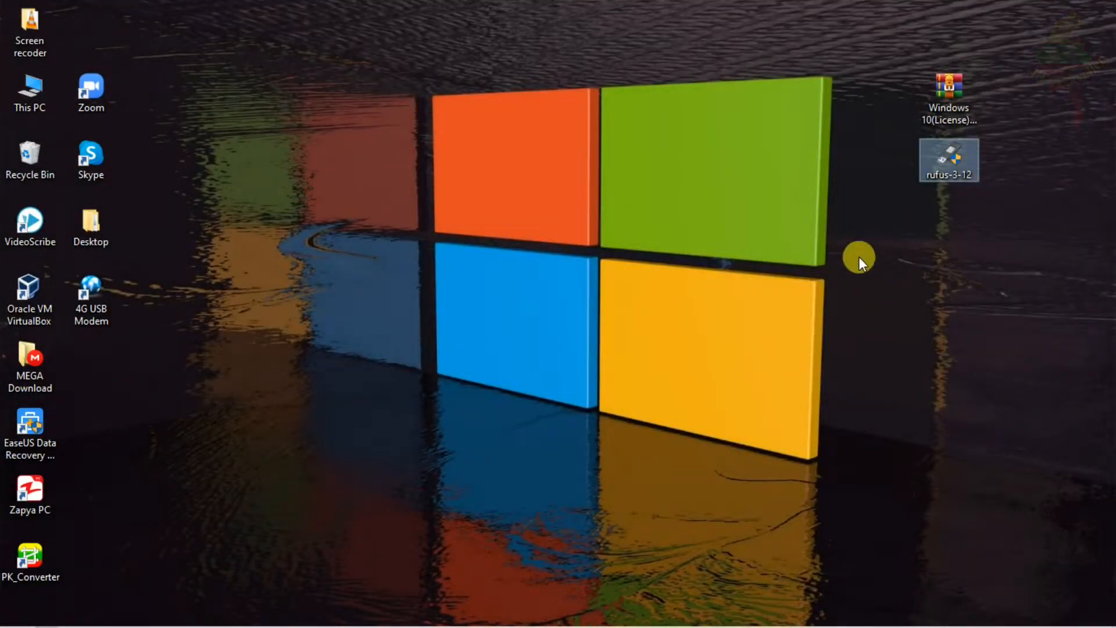
{"action": "key", "text": "Delete"}
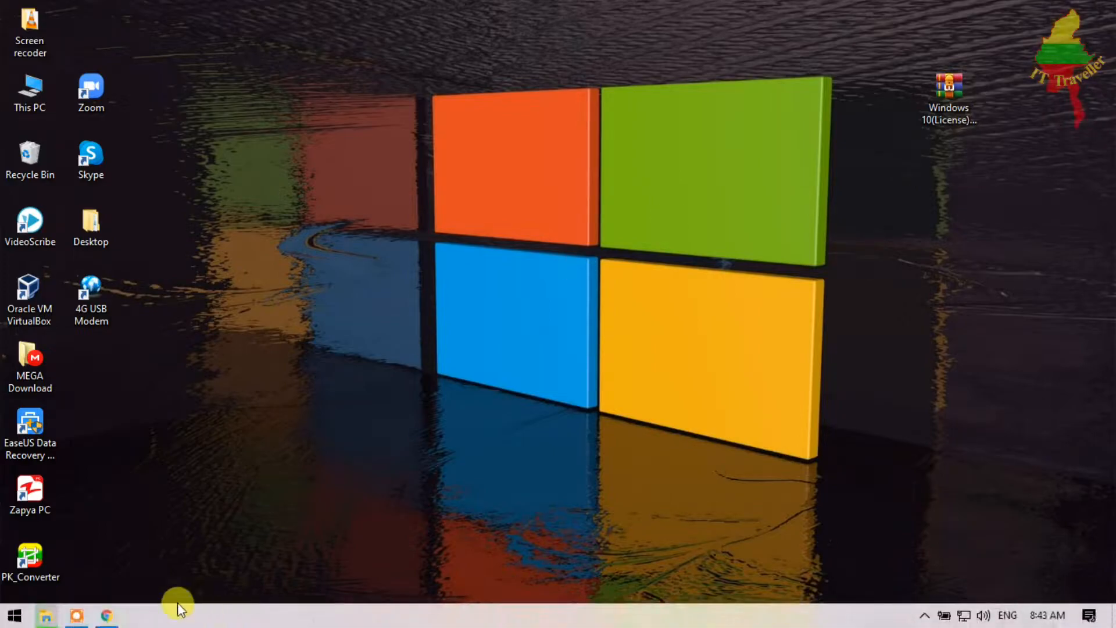
Step: Return to the Google results in Chrome, open the official Rufus website and go to its GitHub list of other versions
{"action": "left_click", "coordinate": [92, 610]}
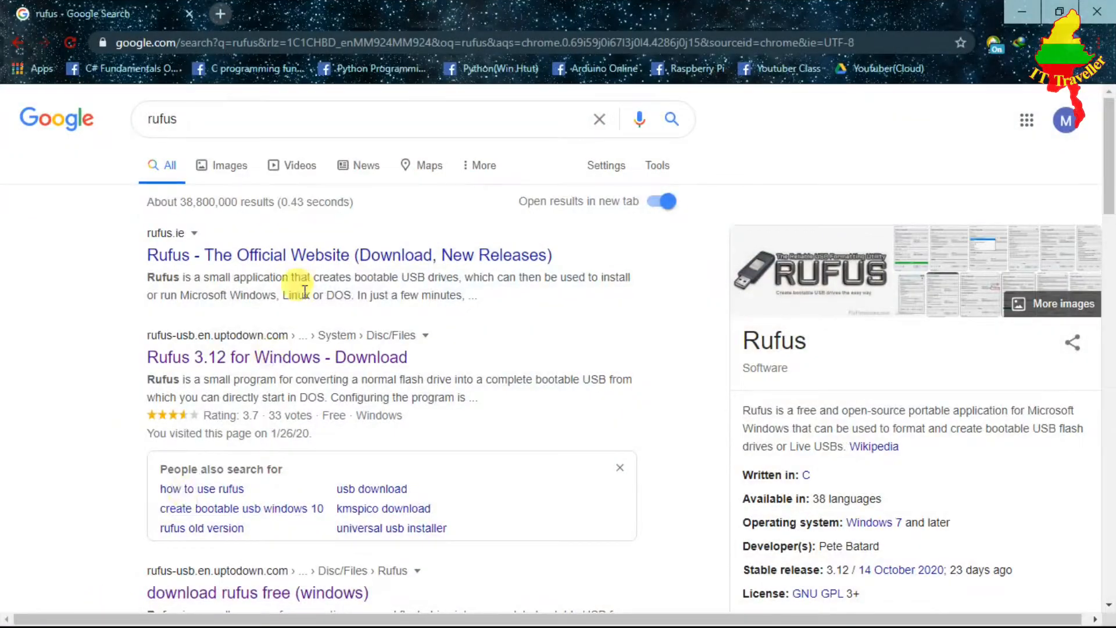
{"action": "left_click", "coordinate": [314, 255]}
{"action": "scroll", "coordinate": [355, 291], "scroll_direction": "down", "scroll_amount": 15}
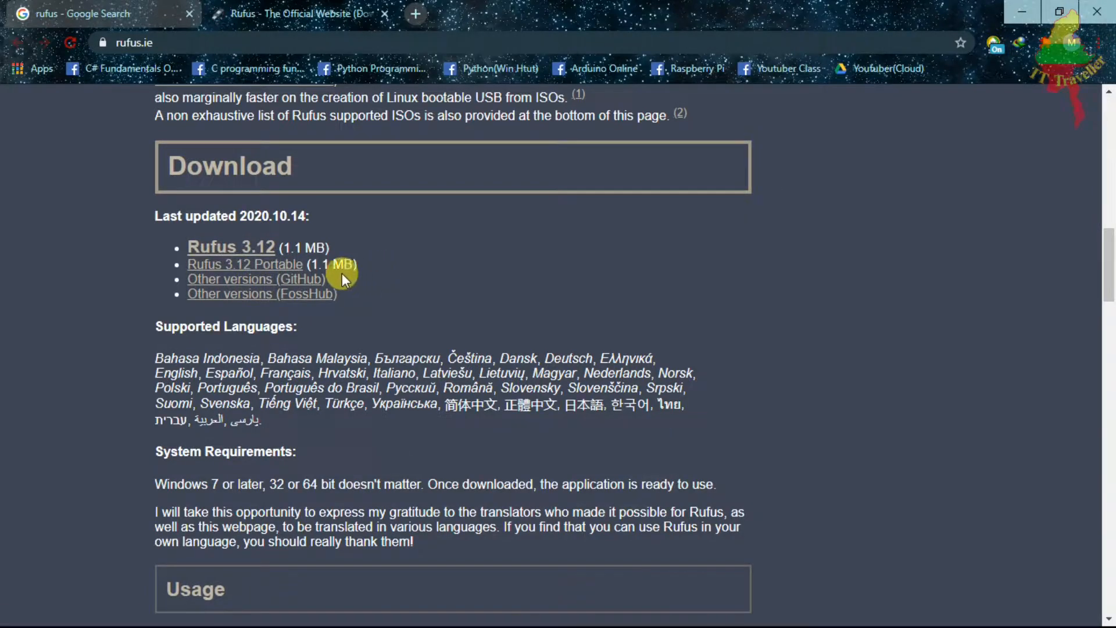
{"action": "left_click", "coordinate": [239, 283]}
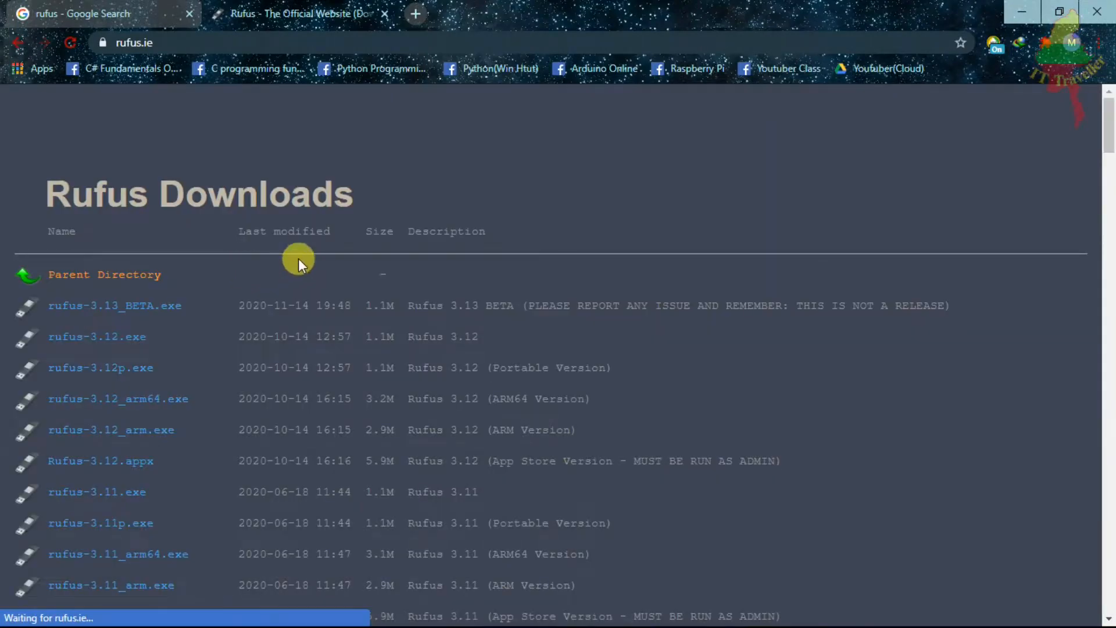
Step: Download the portable Rufus 3.11 (rufus-3.11p.exe) from the version list and save it to the Desktop
{"action": "scroll", "coordinate": [298, 259], "scroll_direction": "down", "scroll_amount": 2}
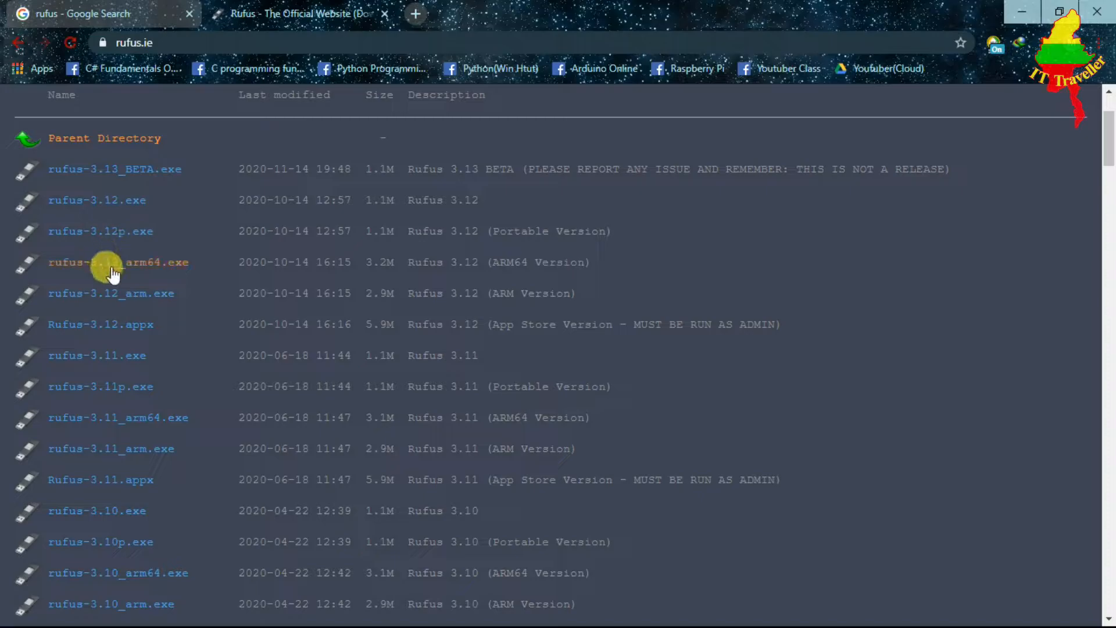
{"action": "scroll", "coordinate": [114, 303], "scroll_direction": "down", "scroll_amount": 4}
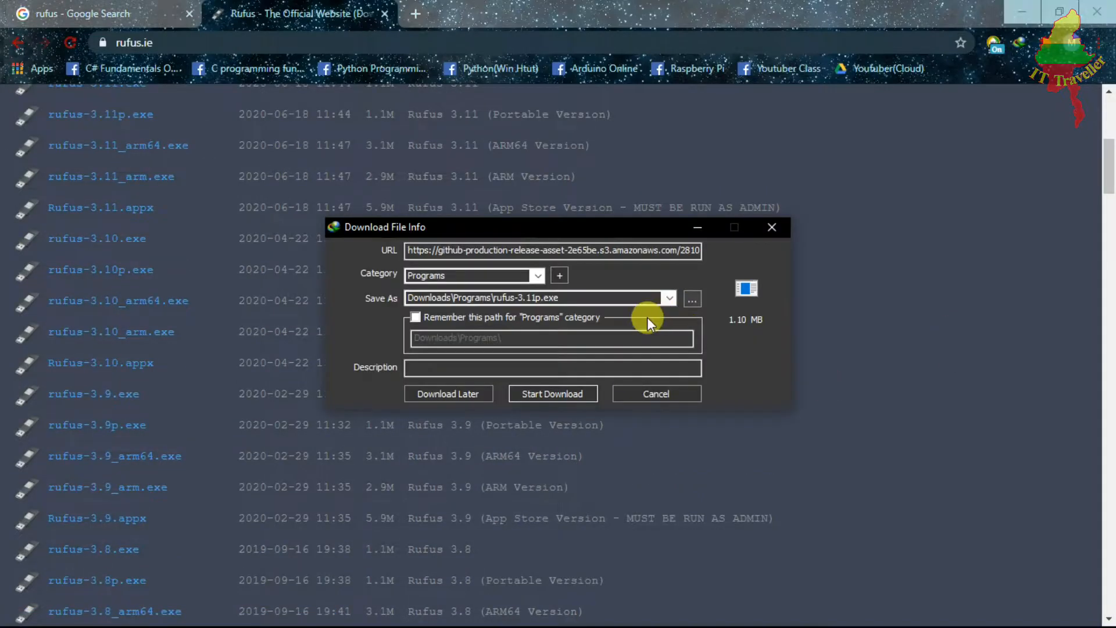
{"action": "left_click", "coordinate": [685, 300]}
{"action": "left_click", "coordinate": [690, 468]}
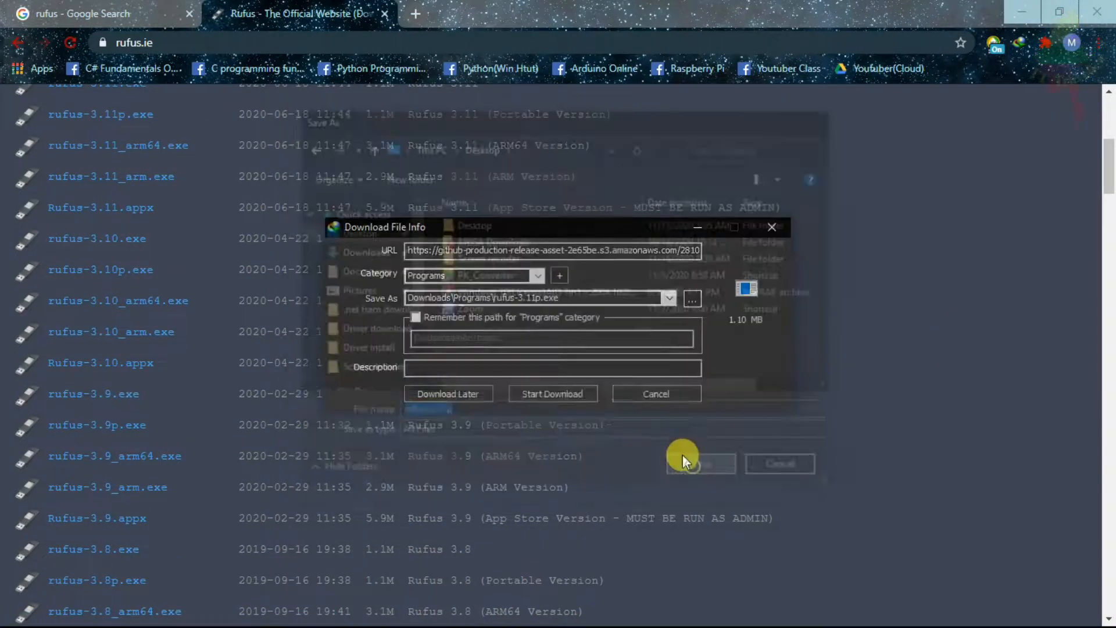
{"action": "left_click", "coordinate": [540, 386]}
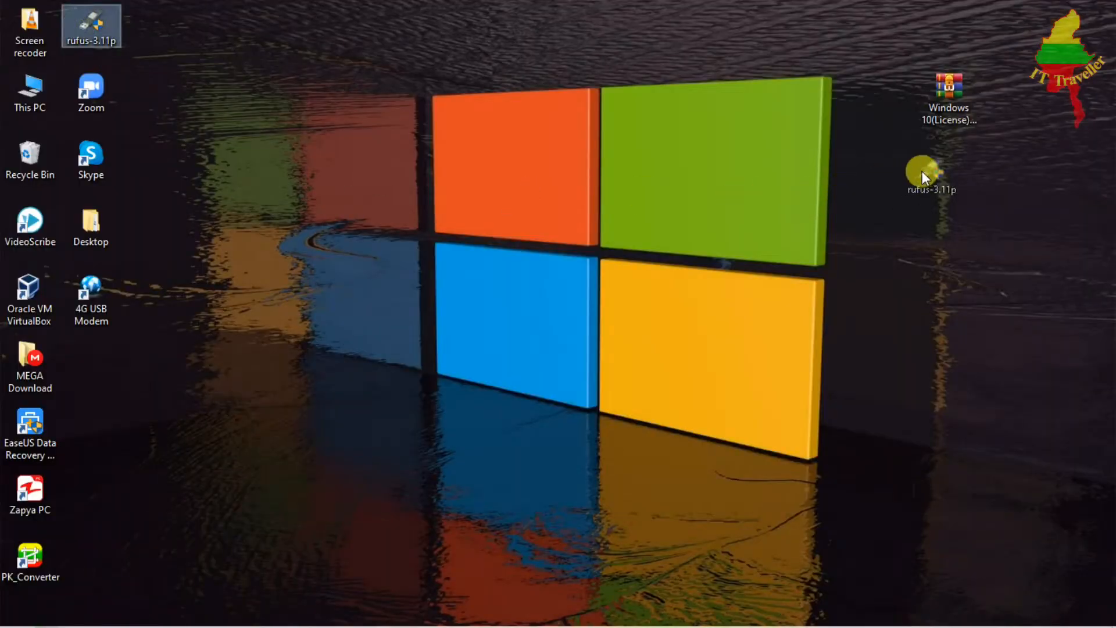
Step: Place rufus-3.11p below the Windows 10 archive on the desktop and launch it, declining online update checks
{"action": "left_click_drag", "start_coordinate": [922, 172], "coordinate": [936, 164]}
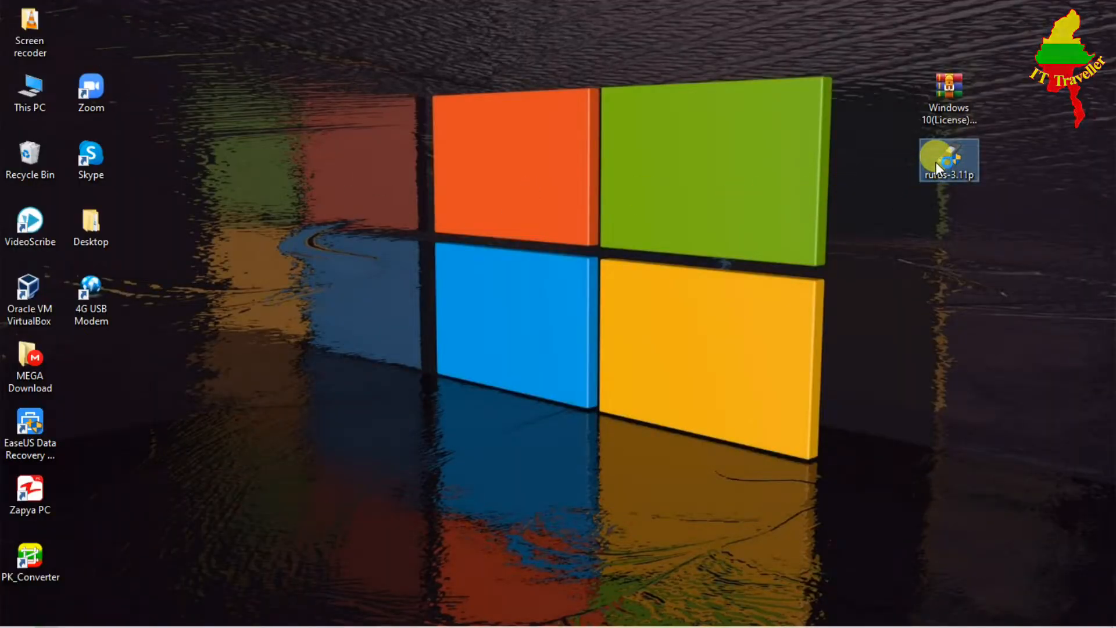
{"action": "double_click", "coordinate": [936, 162]}
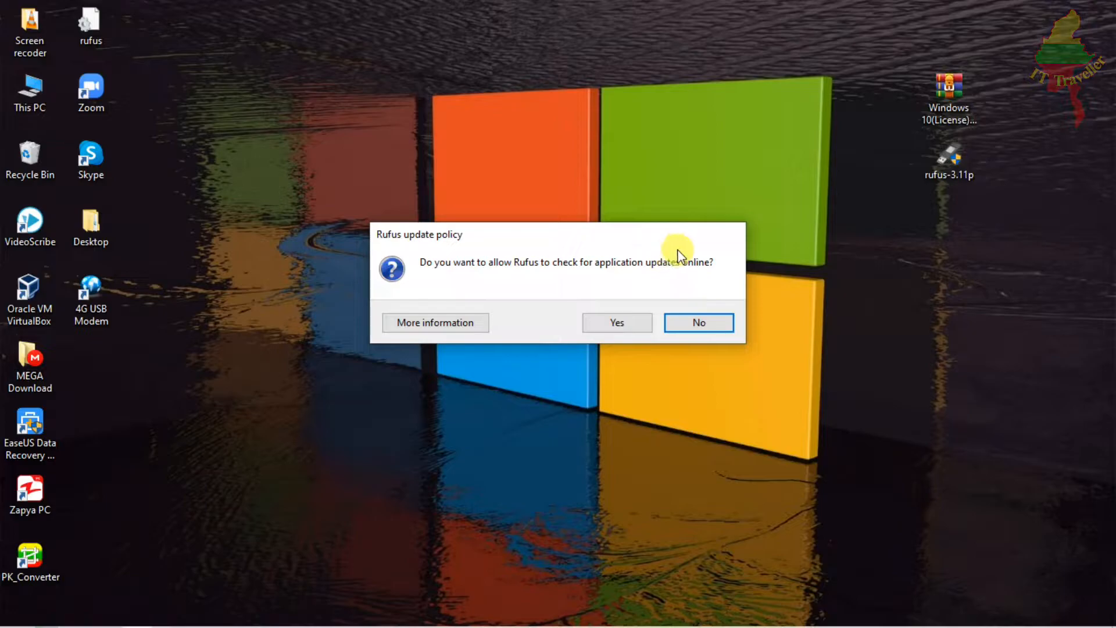
{"action": "left_click", "coordinate": [698, 322]}
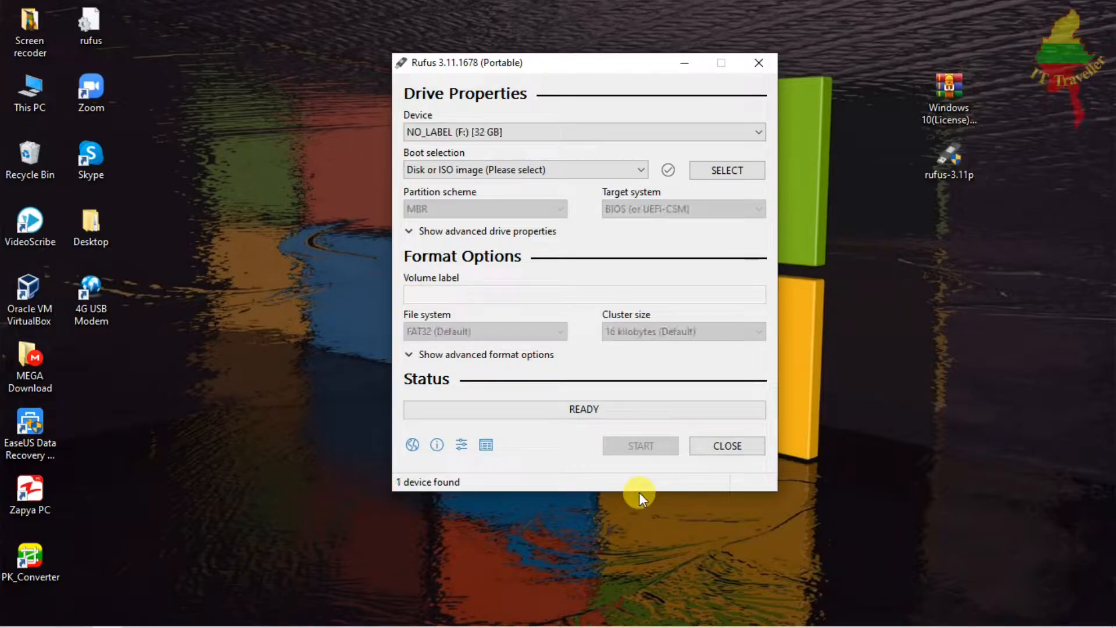
Step: Choose NO_LABEL (F:) [32 GB] as the device and keep Disk or ISO image as the boot selection
{"action": "left_click", "coordinate": [554, 137]}
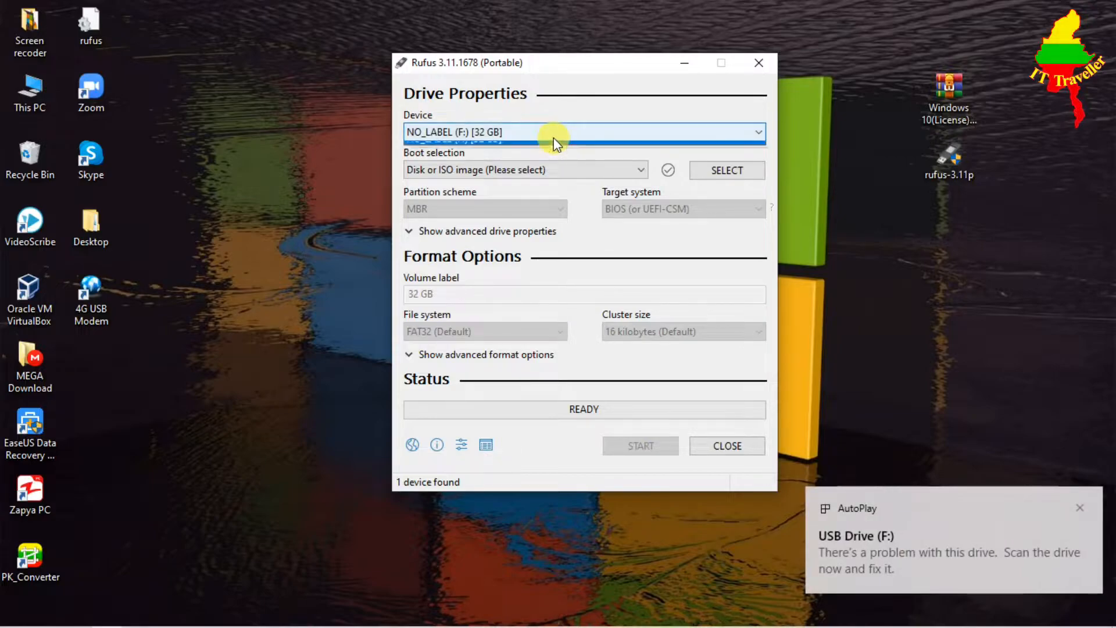
{"action": "left_click", "coordinate": [554, 137]}
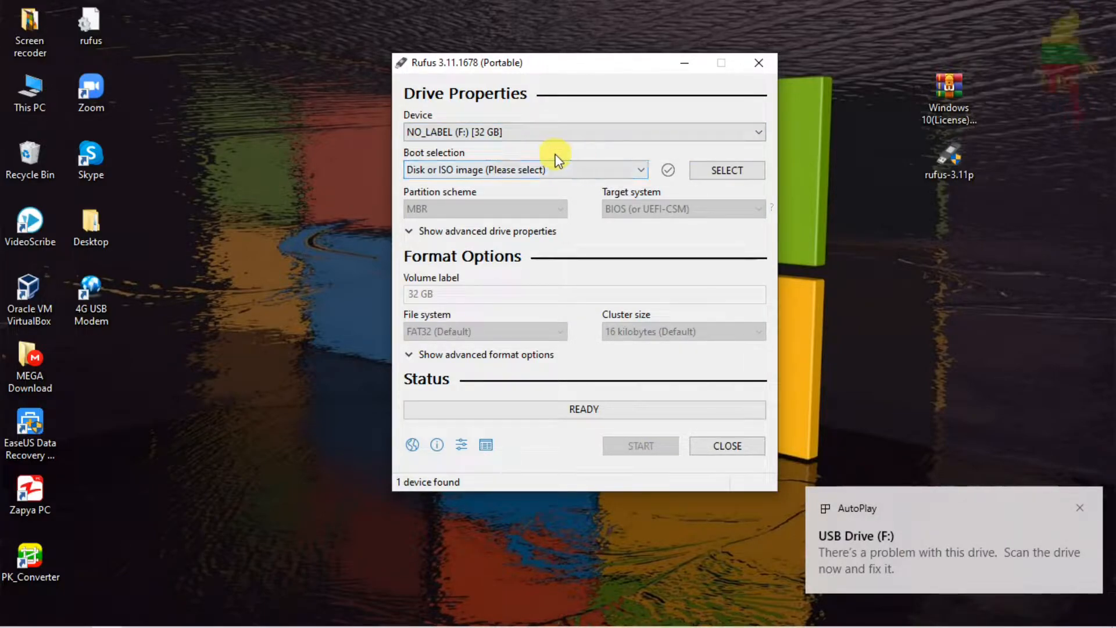
{"action": "left_click", "coordinate": [505, 173]}
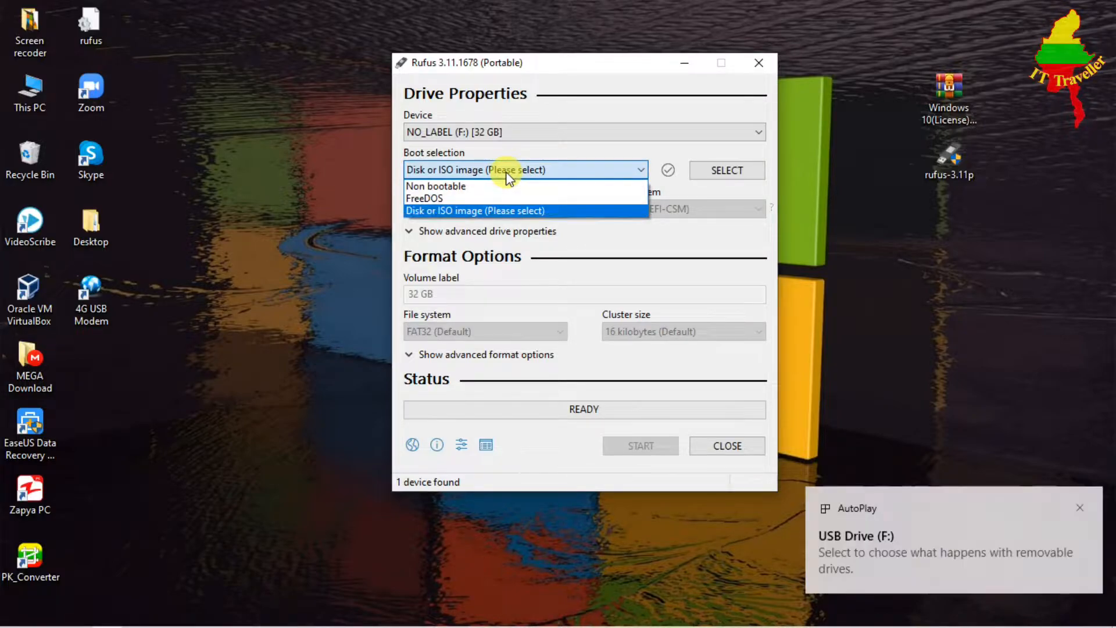
{"action": "left_click", "coordinate": [508, 174]}
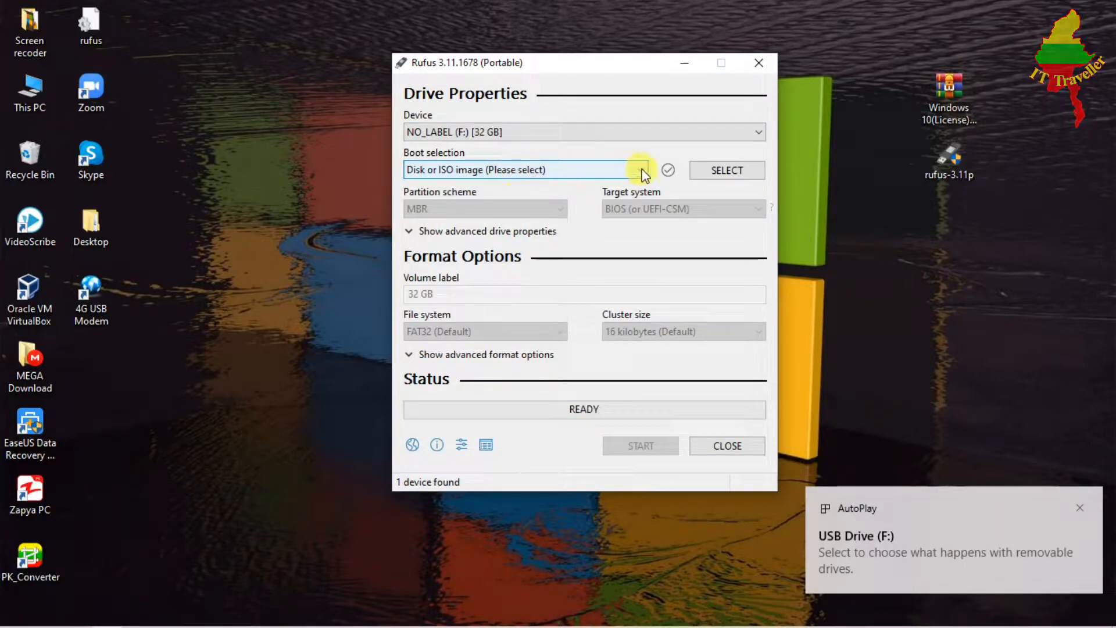
Step: Load the Windows 10(License)AIO 7in1 v.2004 image from the Desktop folder as the boot image
{"action": "left_click", "coordinate": [727, 169]}
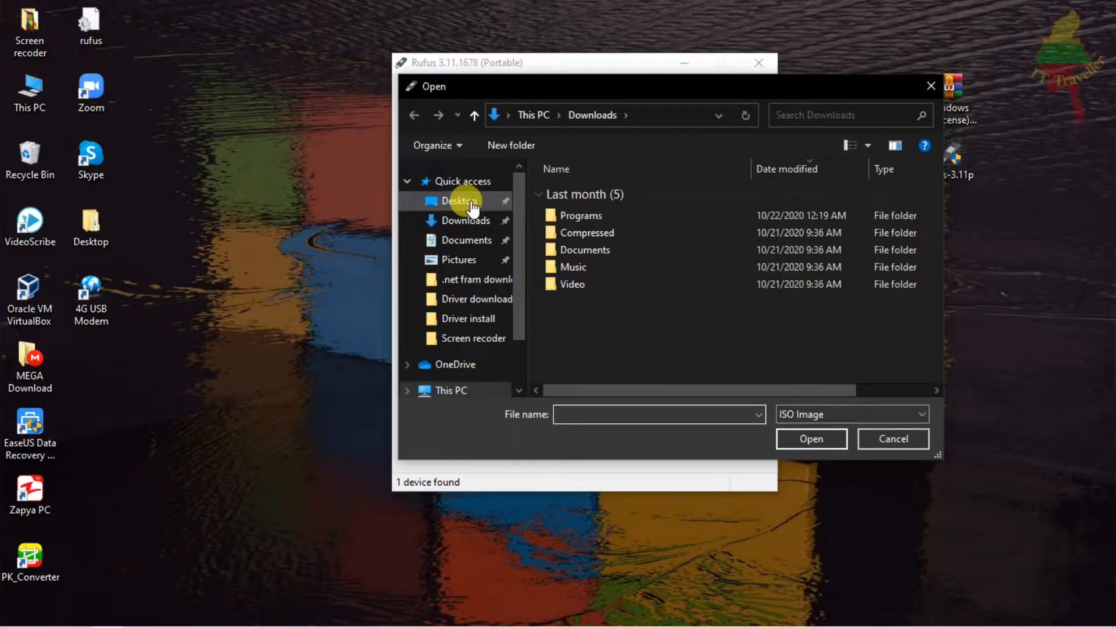
{"action": "left_click", "coordinate": [465, 203]}
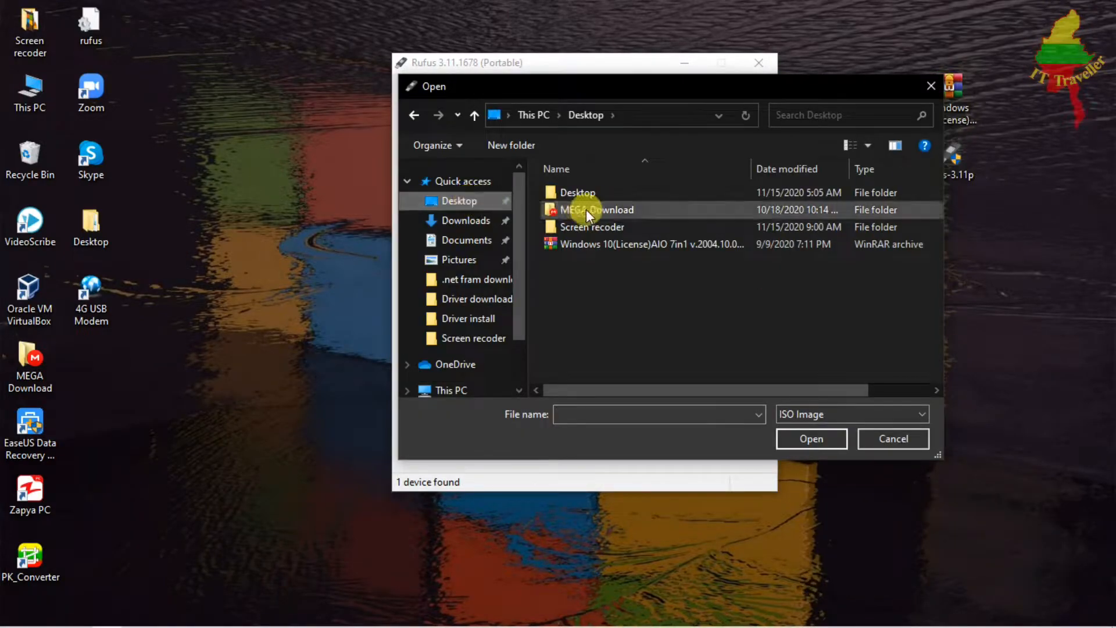
{"action": "left_click_drag", "start_coordinate": [889, 97], "coordinate": [828, 80]}
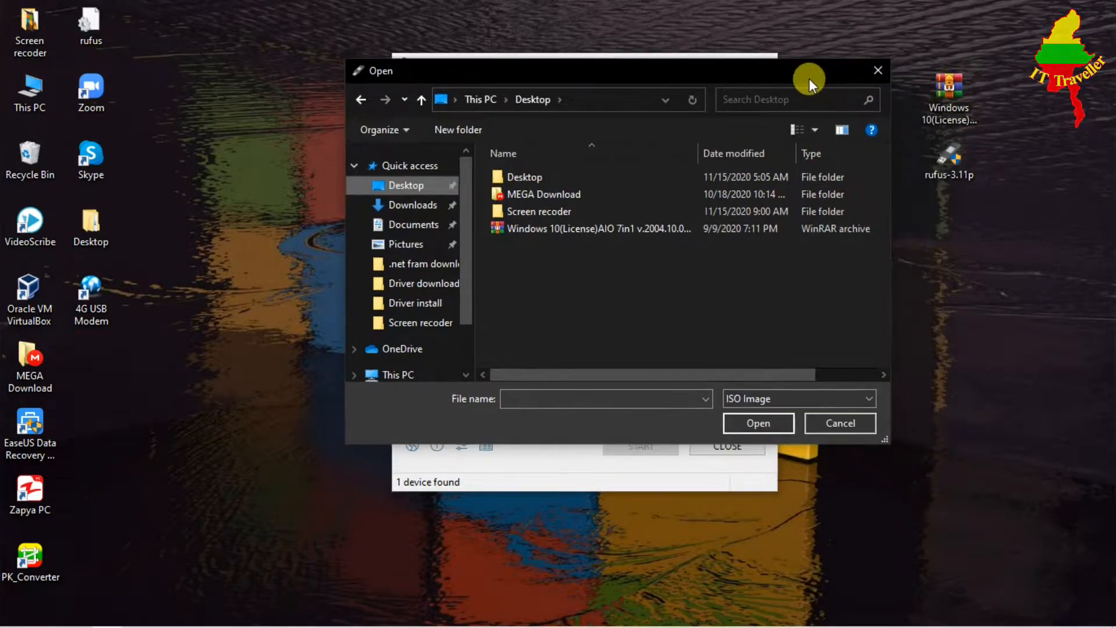
{"action": "left_click", "coordinate": [620, 232]}
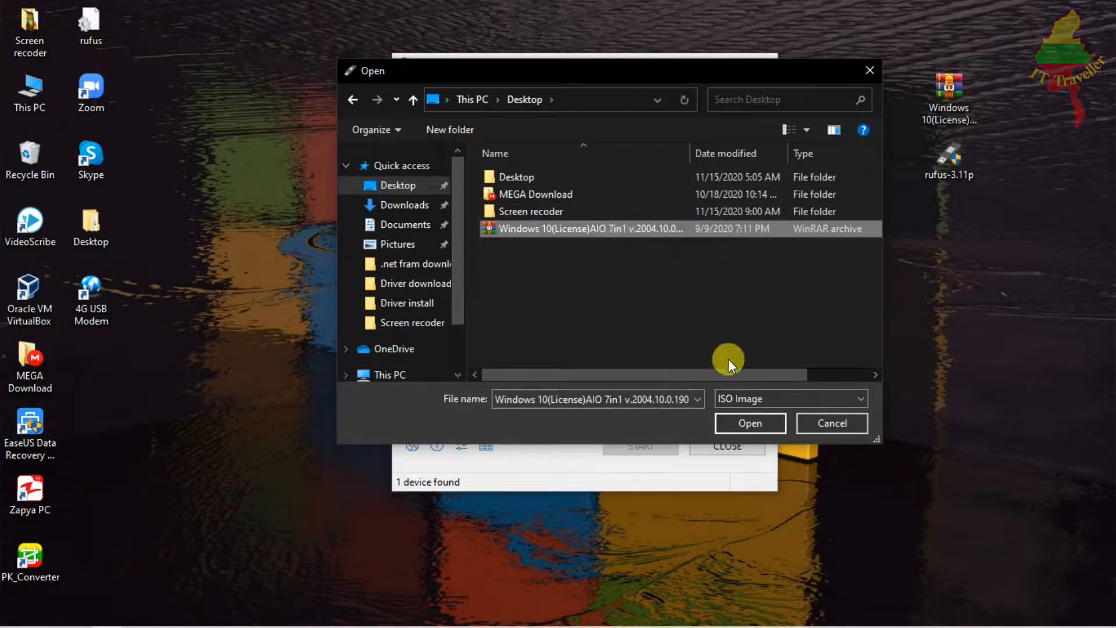
{"action": "left_click", "coordinate": [750, 422]}
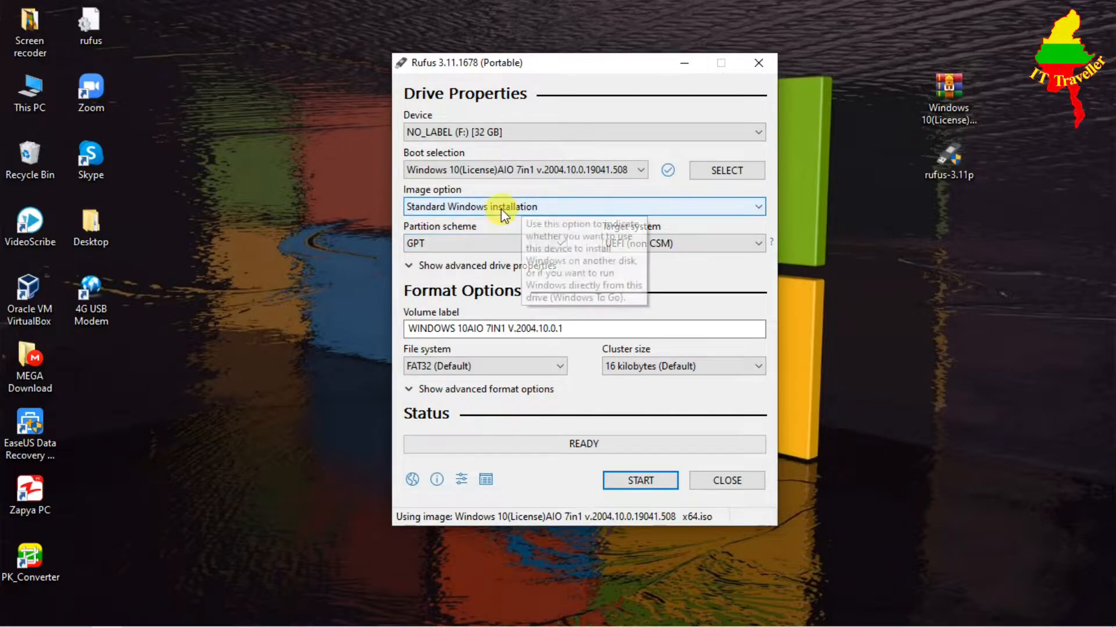
Step: Keep Standard Windows installation as the image option and set the partition scheme to MBR
{"action": "left_click", "coordinate": [501, 208]}
{"action": "left_click", "coordinate": [501, 208]}
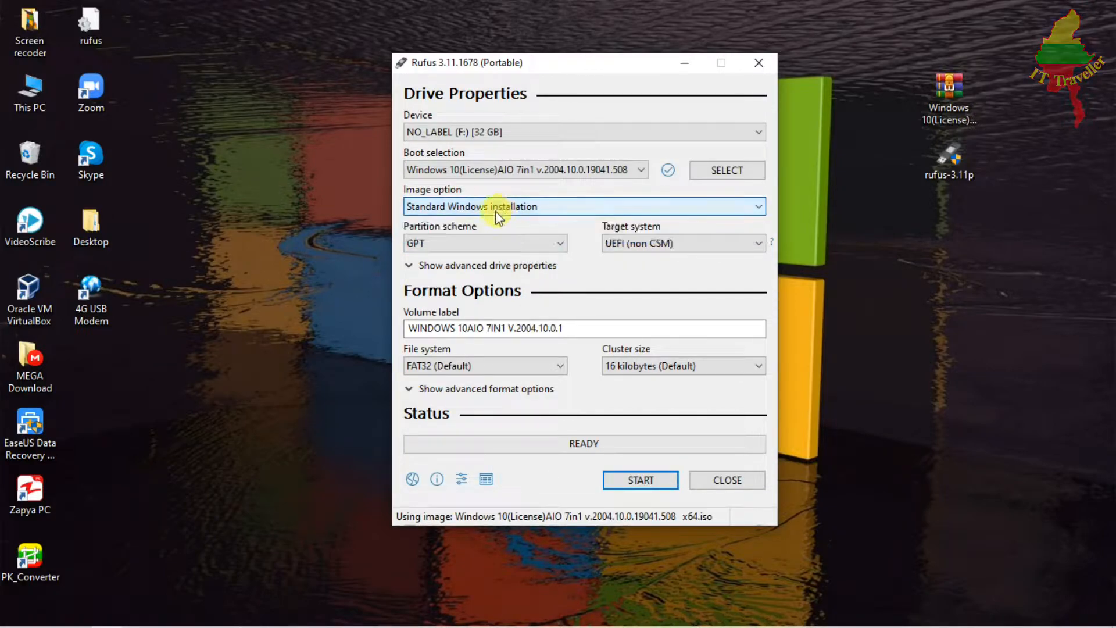
{"action": "left_click", "coordinate": [504, 242]}
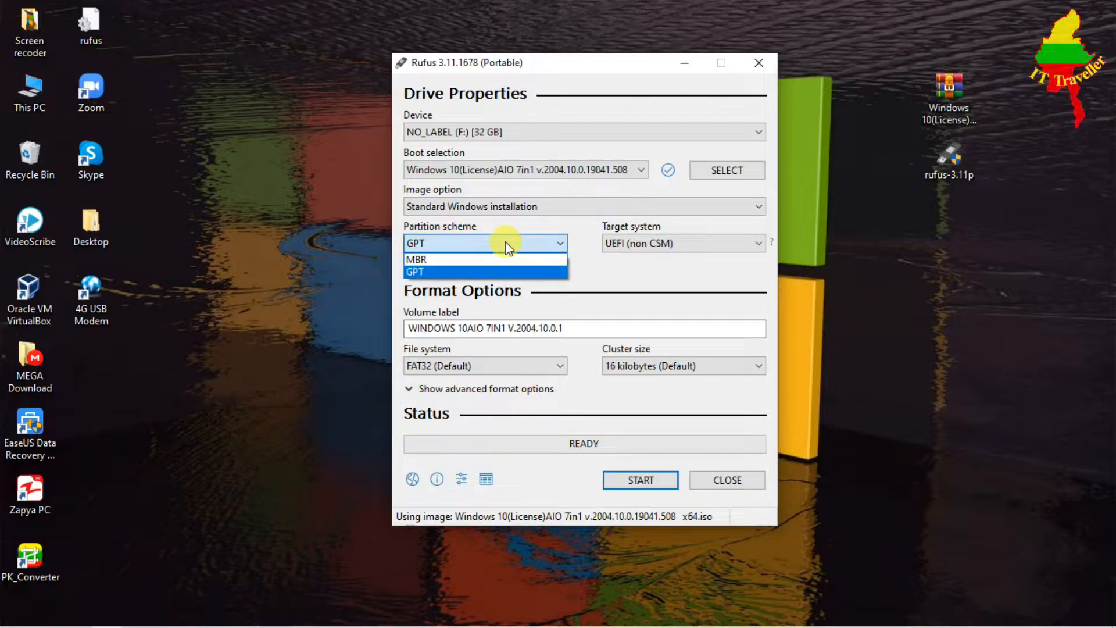
{"action": "left_click", "coordinate": [543, 241]}
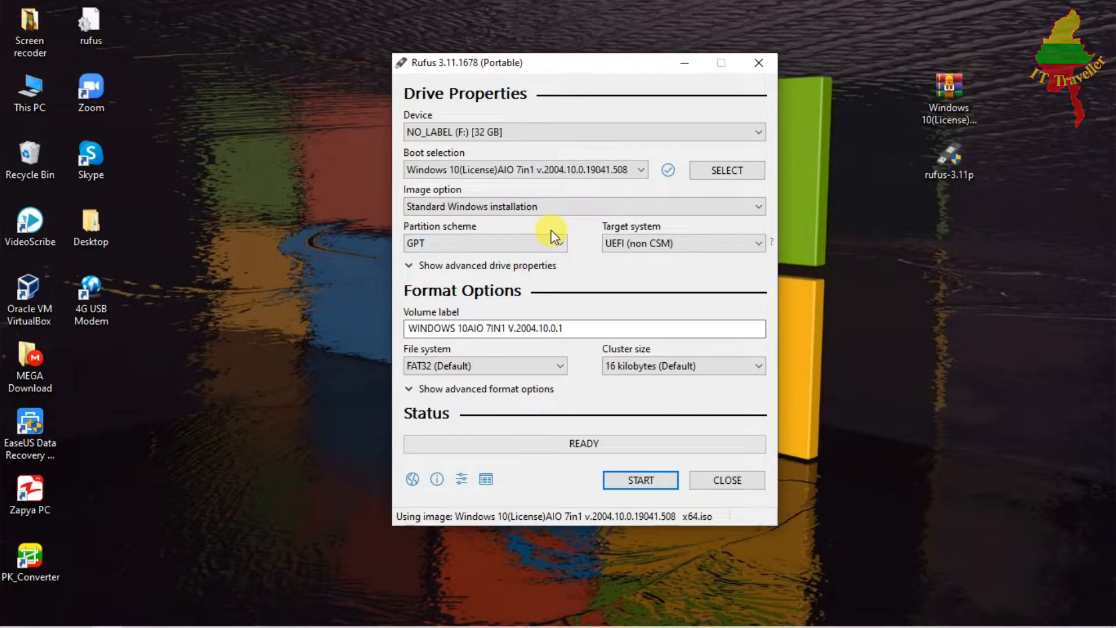
{"action": "left_click", "coordinate": [552, 235]}
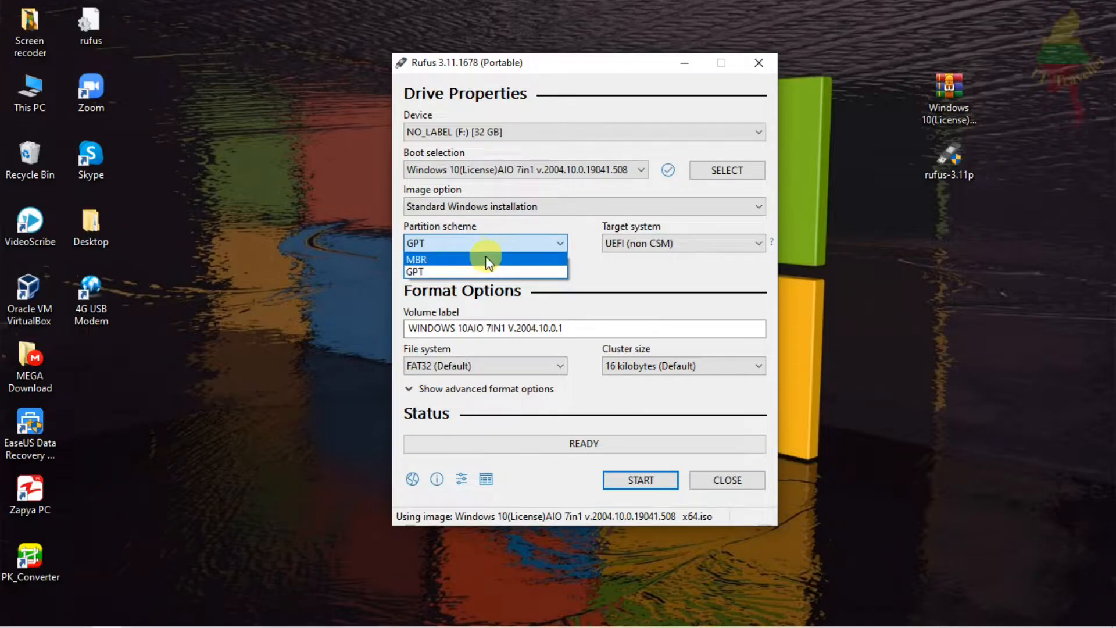
{"action": "left_click", "coordinate": [486, 256]}
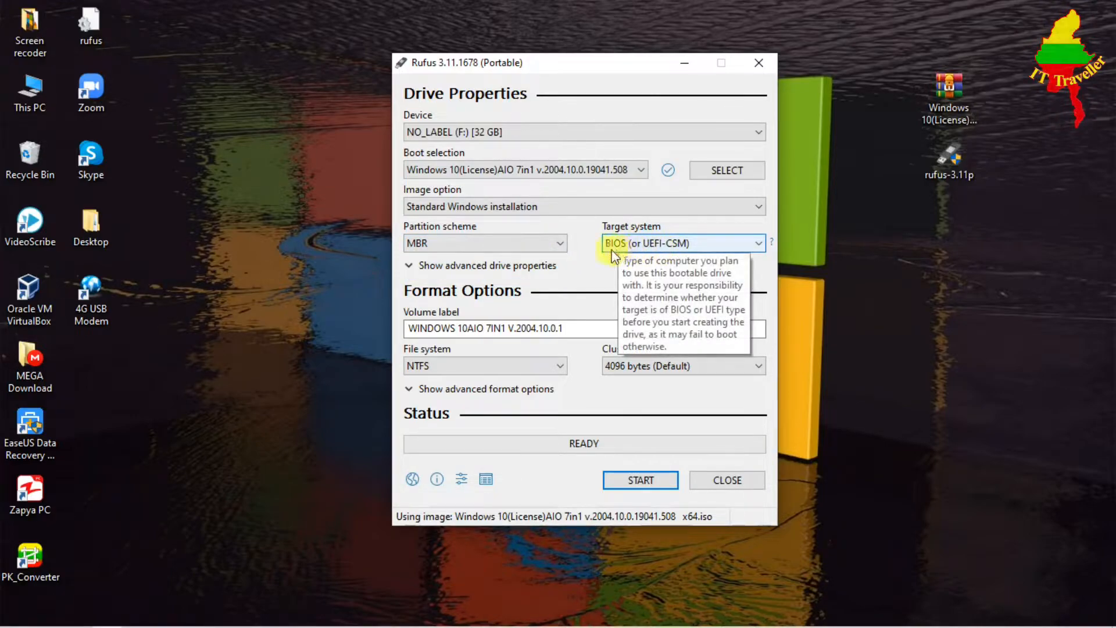
Step: Look over the computer's drives in This PC and close the window again
{"action": "left_click", "coordinate": [8, 106]}
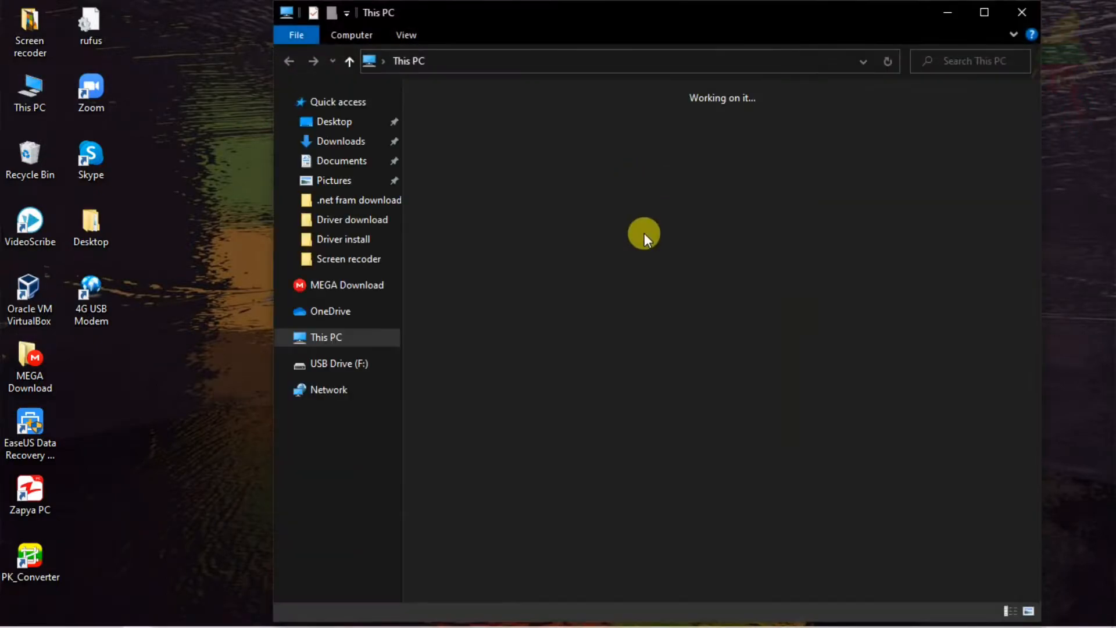
{"action": "left_click_drag", "start_coordinate": [717, 18], "coordinate": [553, 93]}
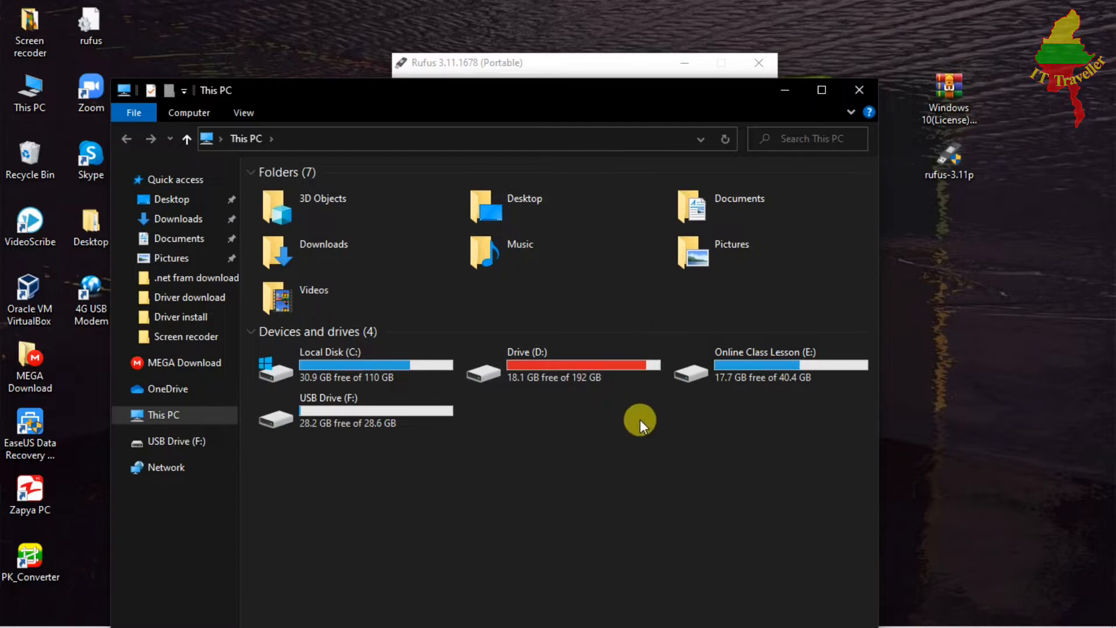
{"action": "left_click", "coordinate": [854, 92]}
Step: Set the partition scheme to GPT and keep the suggested volume label and the FAT32 (Default) file system
{"action": "left_click", "coordinate": [484, 242]}
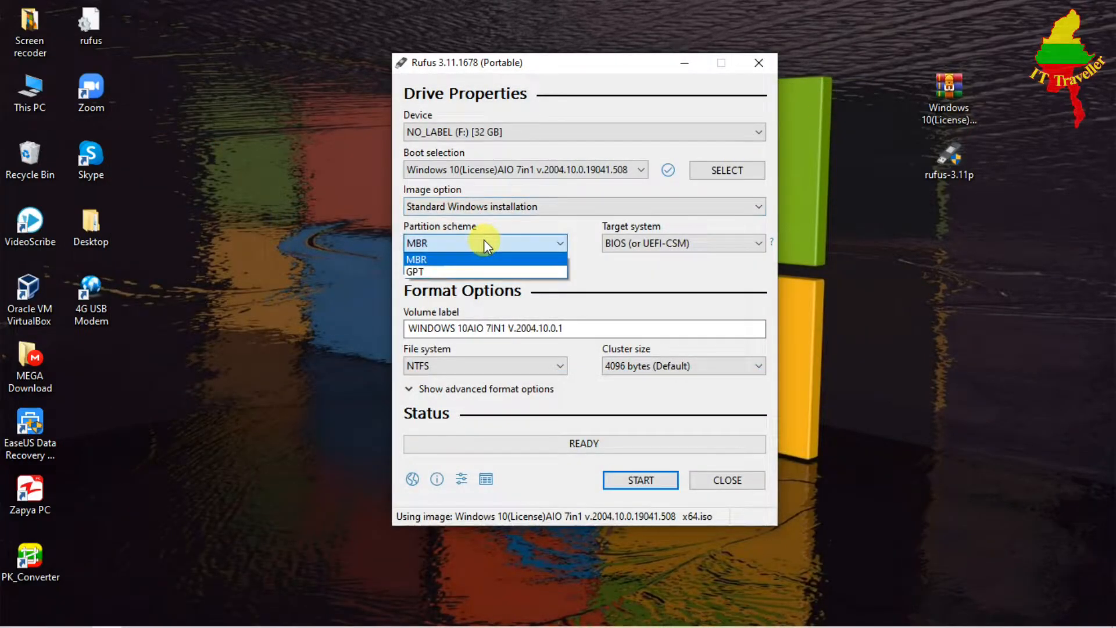
{"action": "left_click", "coordinate": [469, 272]}
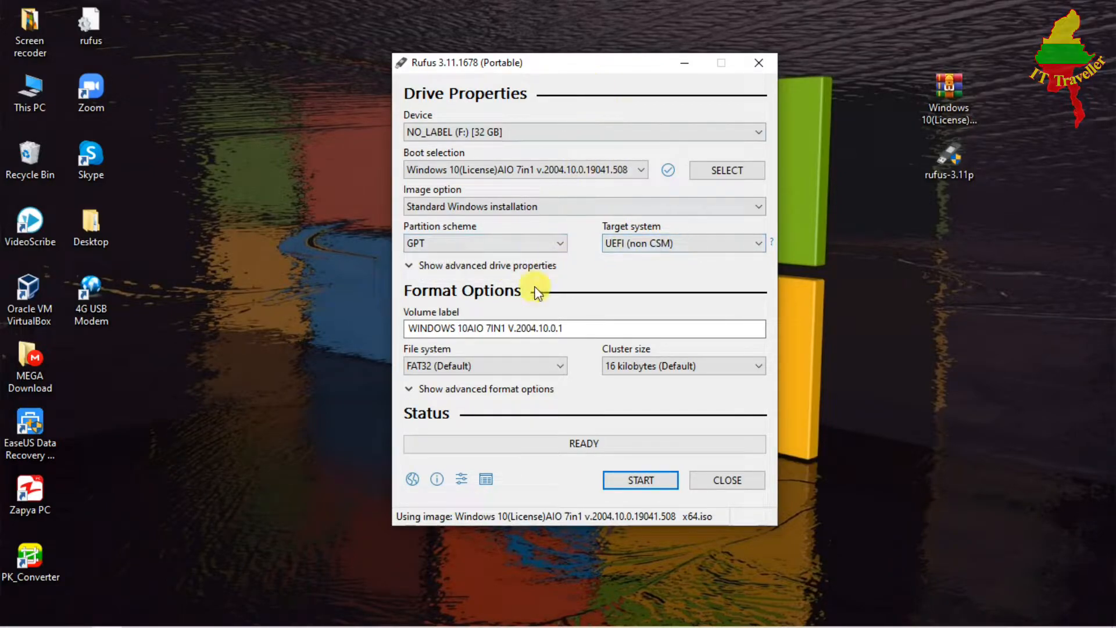
{"action": "left_click_drag", "start_coordinate": [571, 327], "coordinate": [420, 315]}
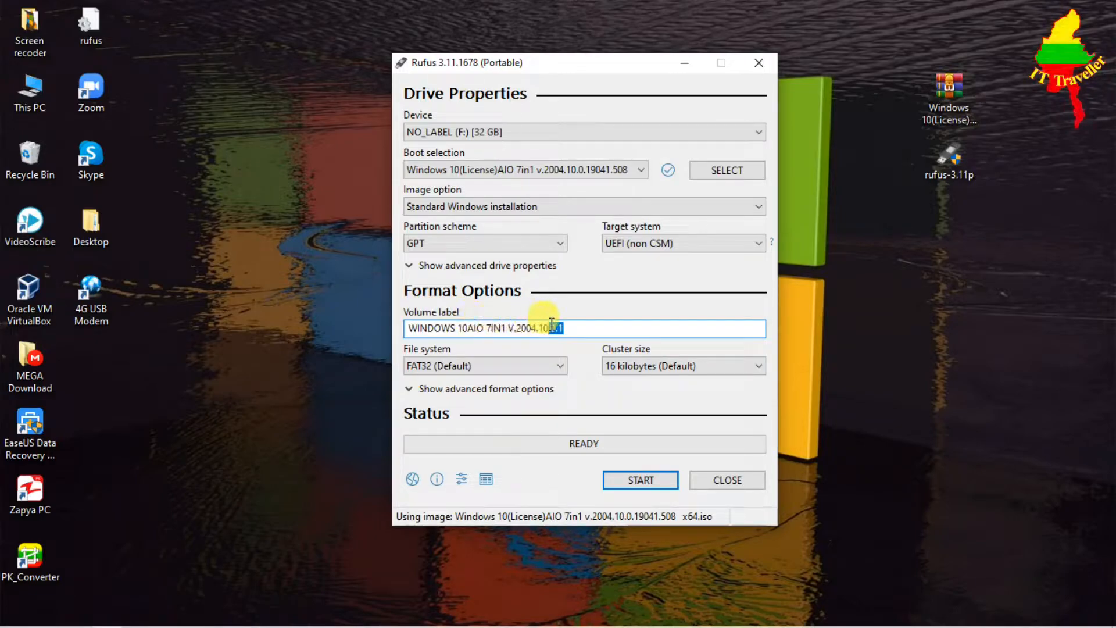
{"action": "left_click", "coordinate": [493, 368]}
{"action": "left_click", "coordinate": [493, 368]}
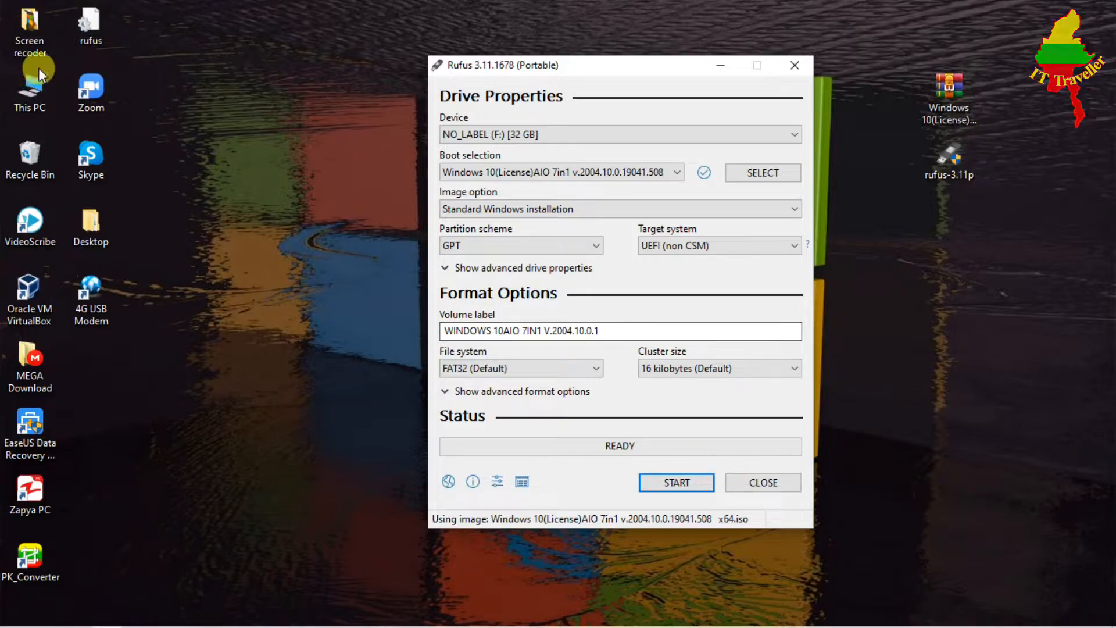
Step: Inspect the contents of USB Drive (F:) in File Explorer and return to This PC
{"action": "double_click", "coordinate": [36, 82]}
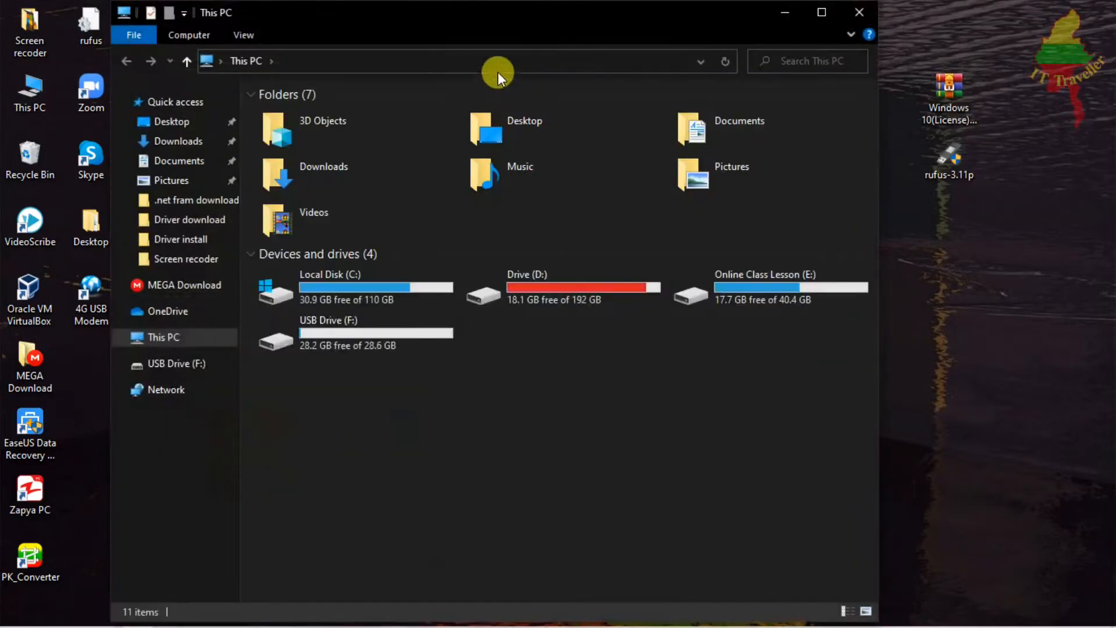
{"action": "left_click_drag", "start_coordinate": [438, 39], "coordinate": [581, 59]}
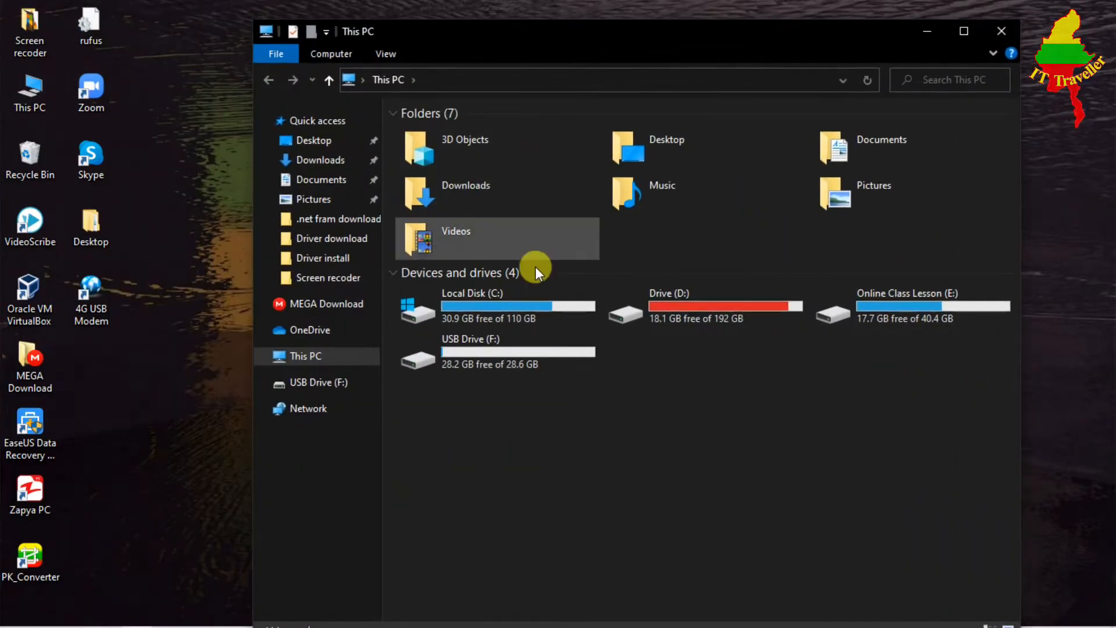
{"action": "double_click", "coordinate": [525, 350]}
{"action": "left_click", "coordinate": [267, 81]}
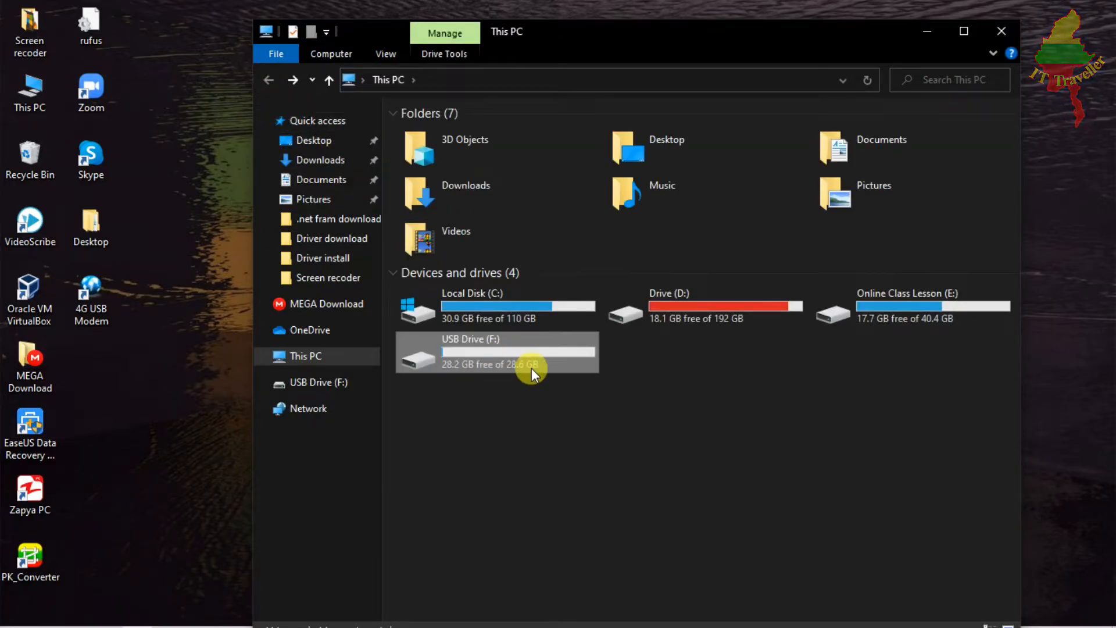
{"action": "mouse_move", "coordinate": [531, 368]}
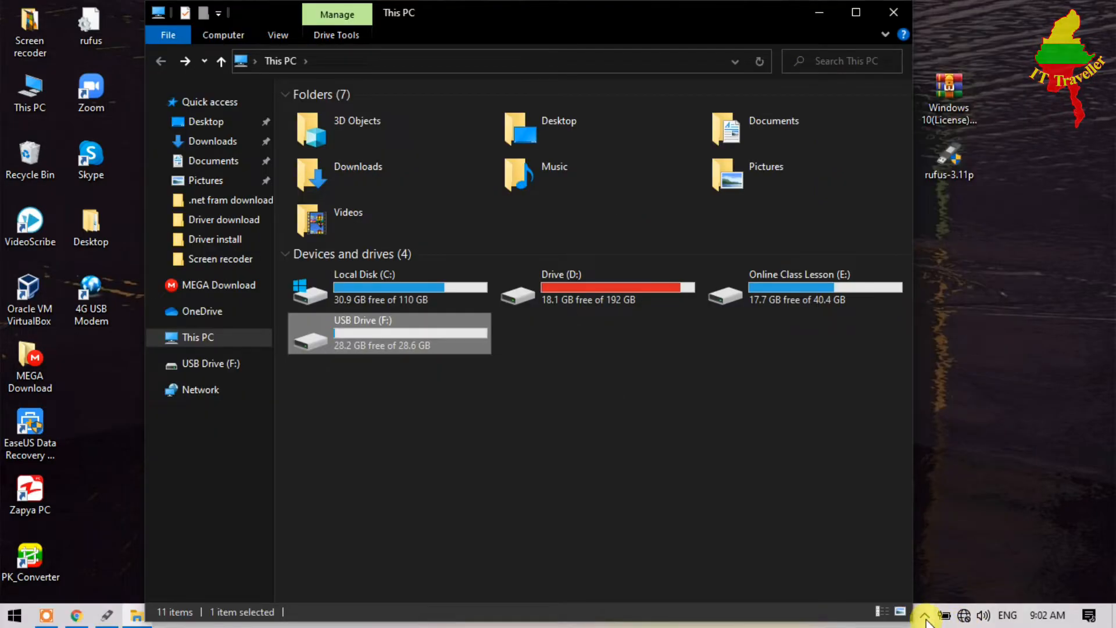
Step: Turn off real-time protection and cloud-delivered protection in the Windows Security virus and threat protection settings
{"action": "left_click", "coordinate": [924, 616]}
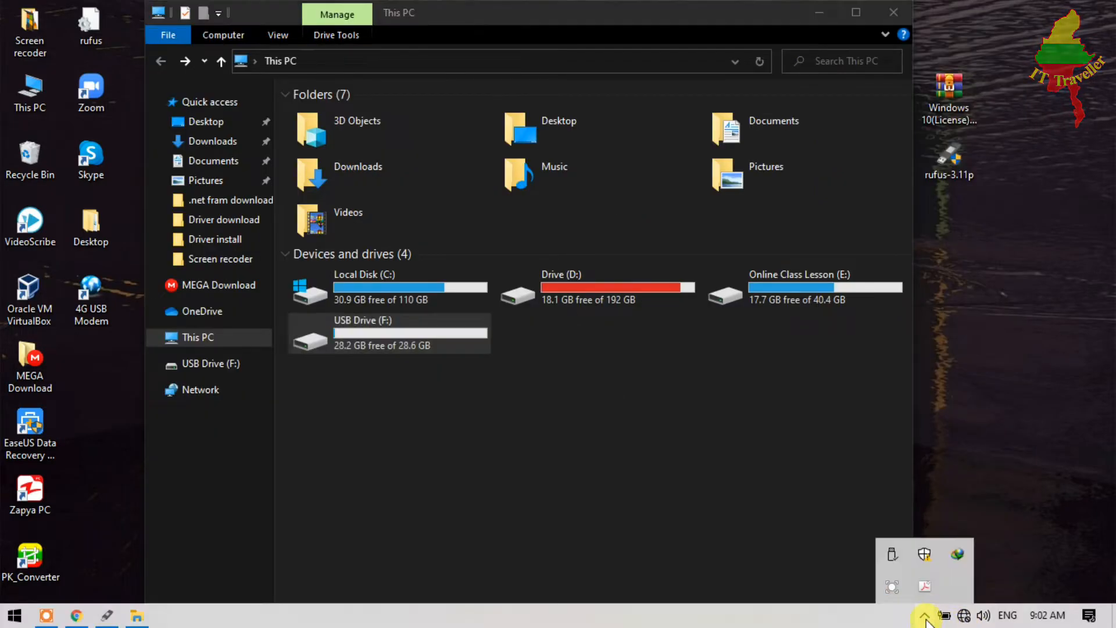
{"action": "left_click", "coordinate": [924, 560]}
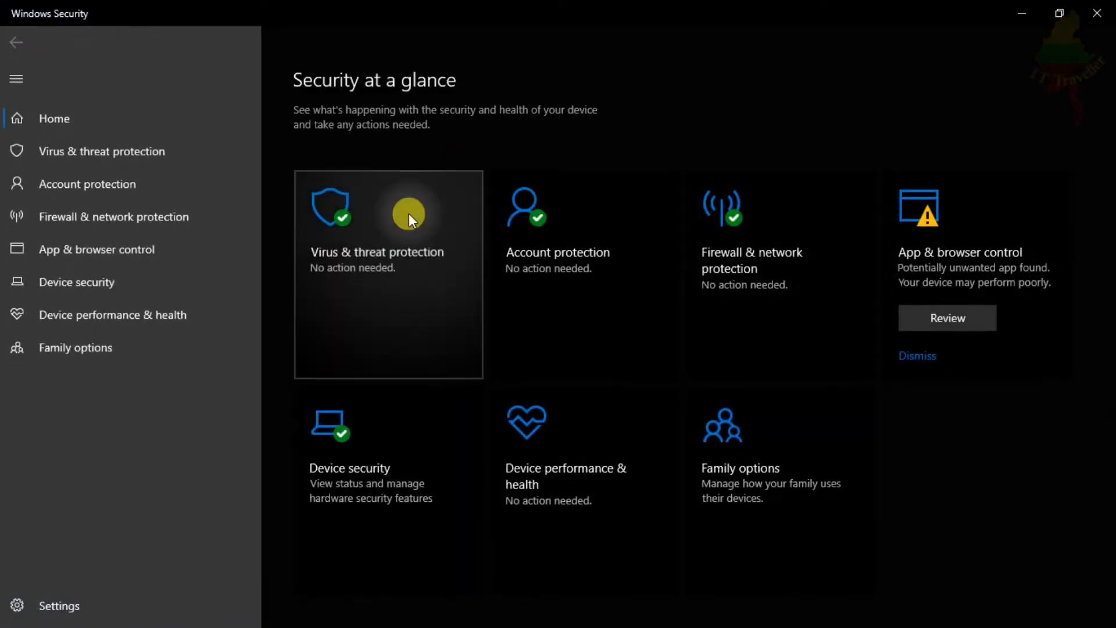
{"action": "left_click", "coordinate": [410, 214]}
{"action": "scroll", "coordinate": [508, 204], "scroll_direction": "down", "scroll_amount": 3}
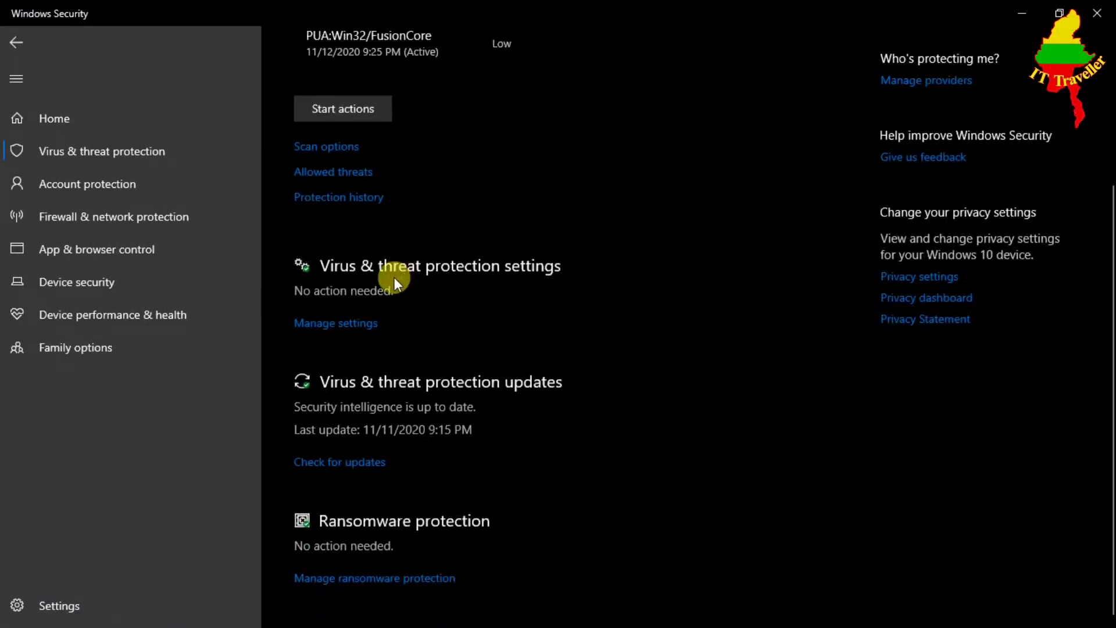
{"action": "left_click", "coordinate": [347, 324]}
{"action": "scroll", "coordinate": [405, 220], "scroll_direction": "down", "scroll_amount": 3}
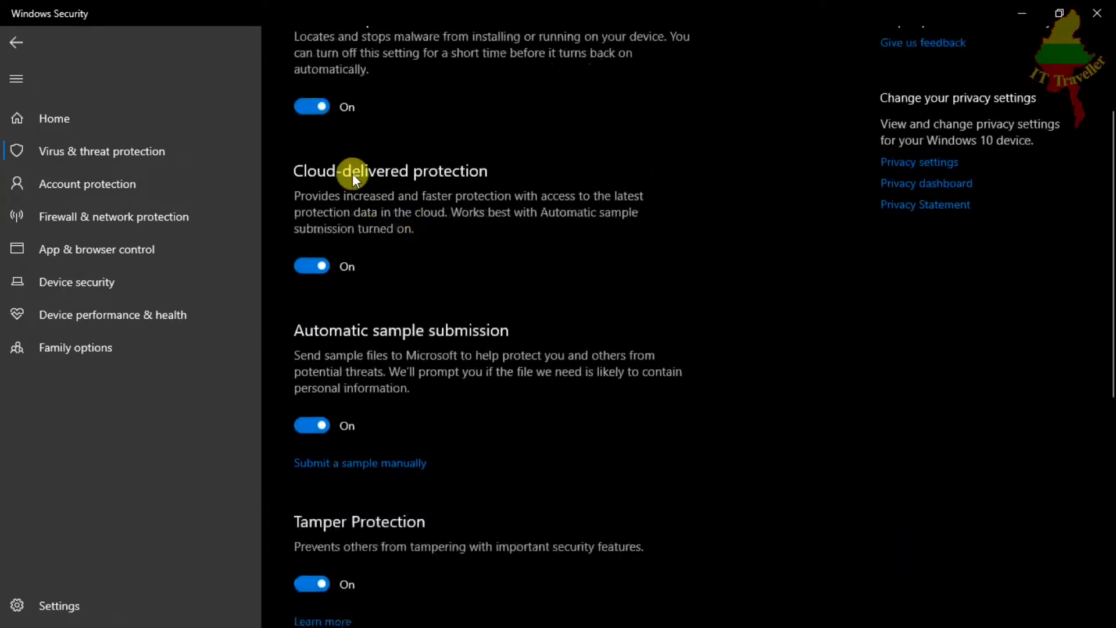
{"action": "left_click", "coordinate": [315, 116]}
{"action": "left_click", "coordinate": [317, 282]}
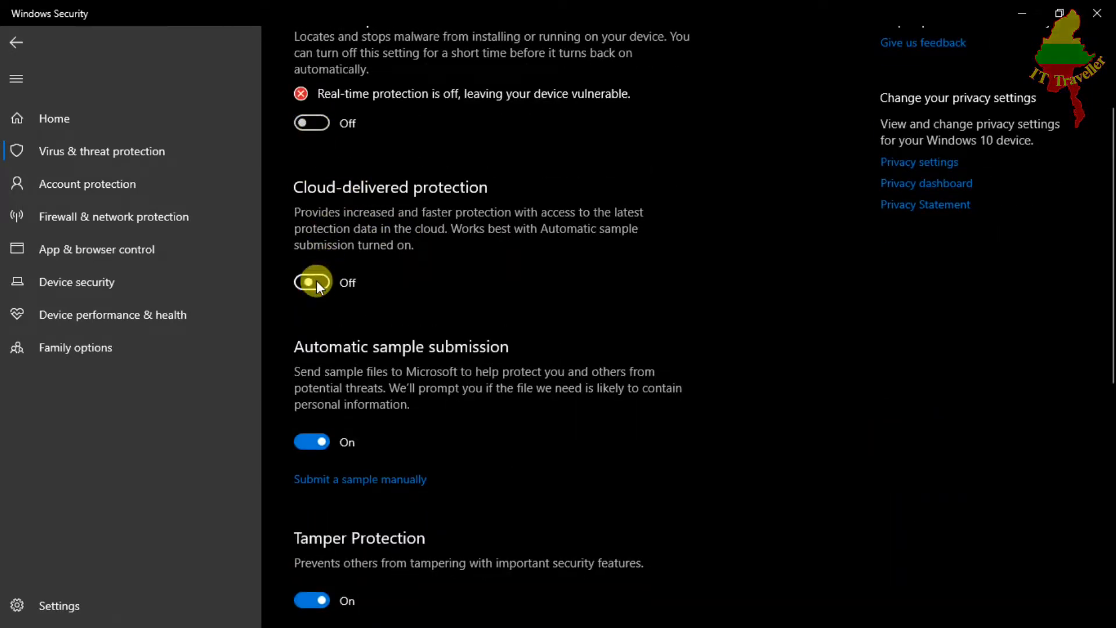
{"action": "scroll", "coordinate": [319, 344], "scroll_direction": "down", "scroll_amount": 3}
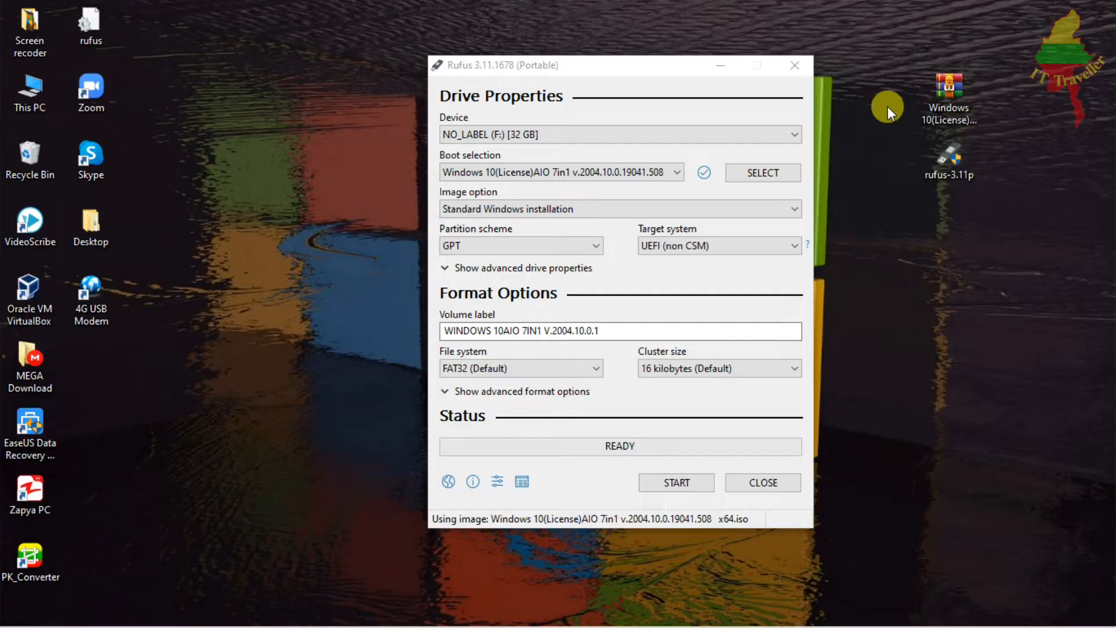
Step: Check that the USB drive is listed in This PC and return to Rufus
{"action": "right_click", "coordinate": [888, 108]}
{"action": "left_click", "coordinate": [892, 113]}
{"action": "double_click", "coordinate": [25, 93]}
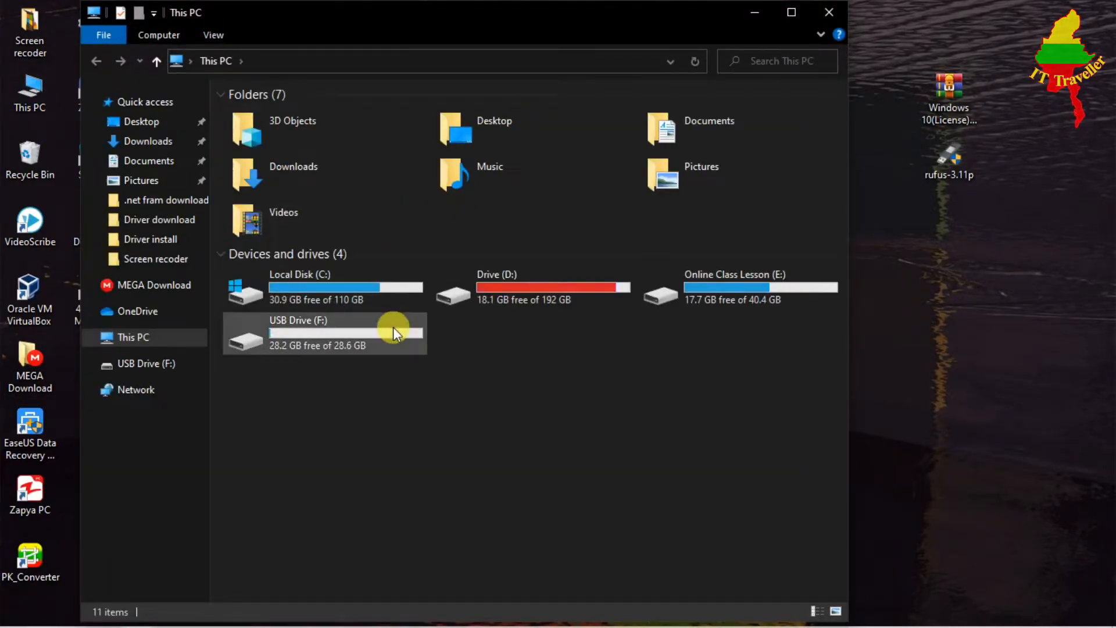
{"action": "left_click", "coordinate": [828, 13]}
{"action": "right_click", "coordinate": [849, 69]}
{"action": "left_click", "coordinate": [877, 111]}
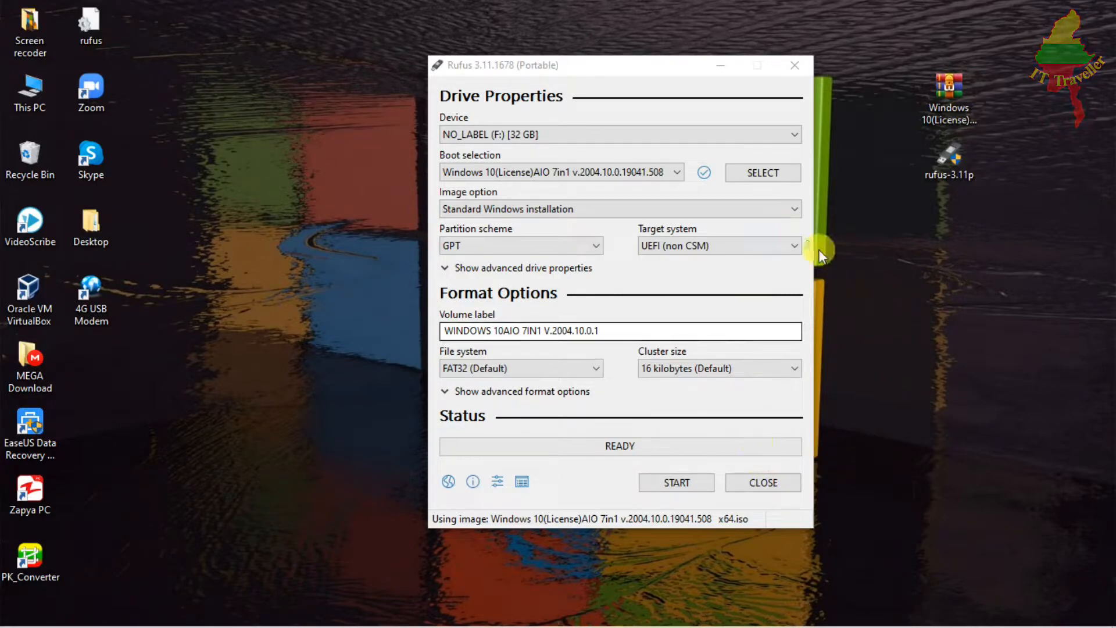
Step: Start writing the Windows 10 image to NO_LABEL (F:) [32 GB] and accept that all its data is destroyed
{"action": "left_click", "coordinate": [697, 486]}
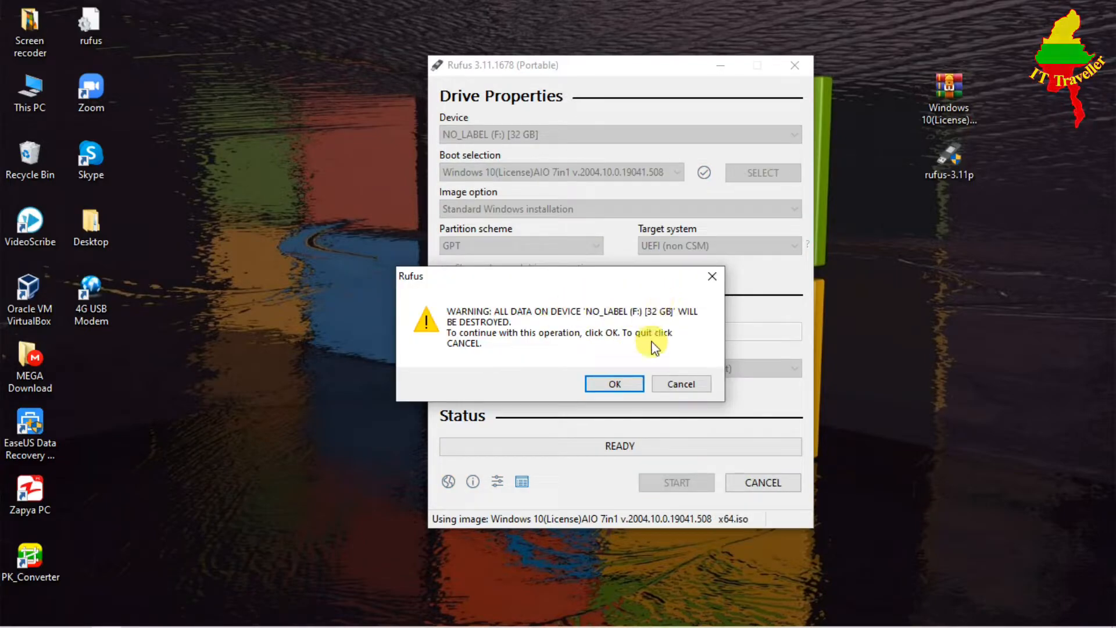
{"action": "left_click", "coordinate": [615, 385]}
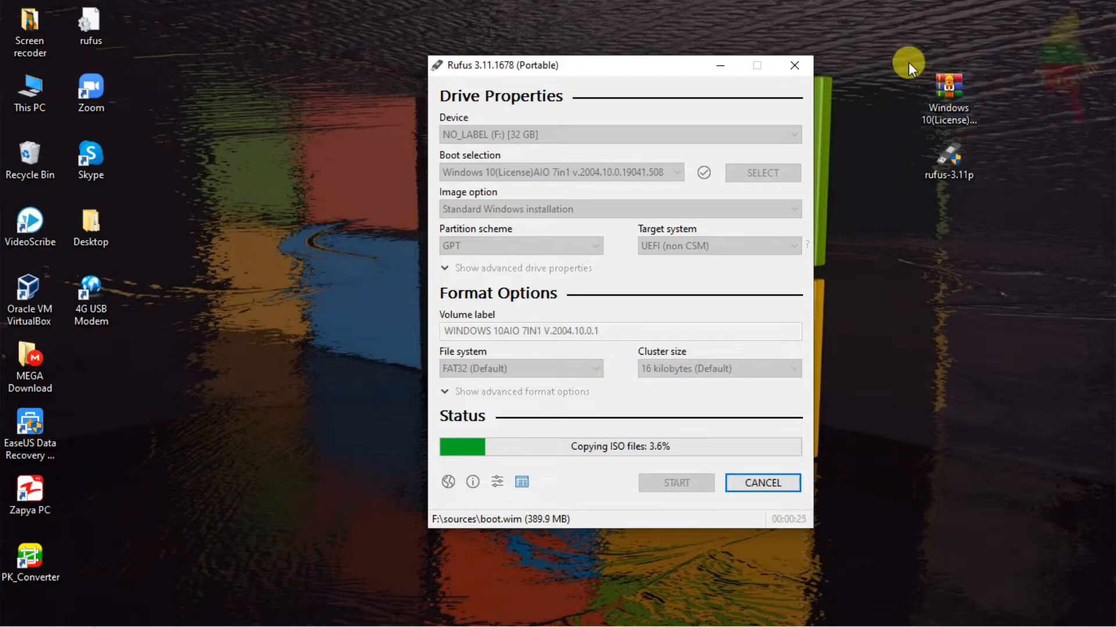
{"action": "left_click", "coordinate": [947, 93]}
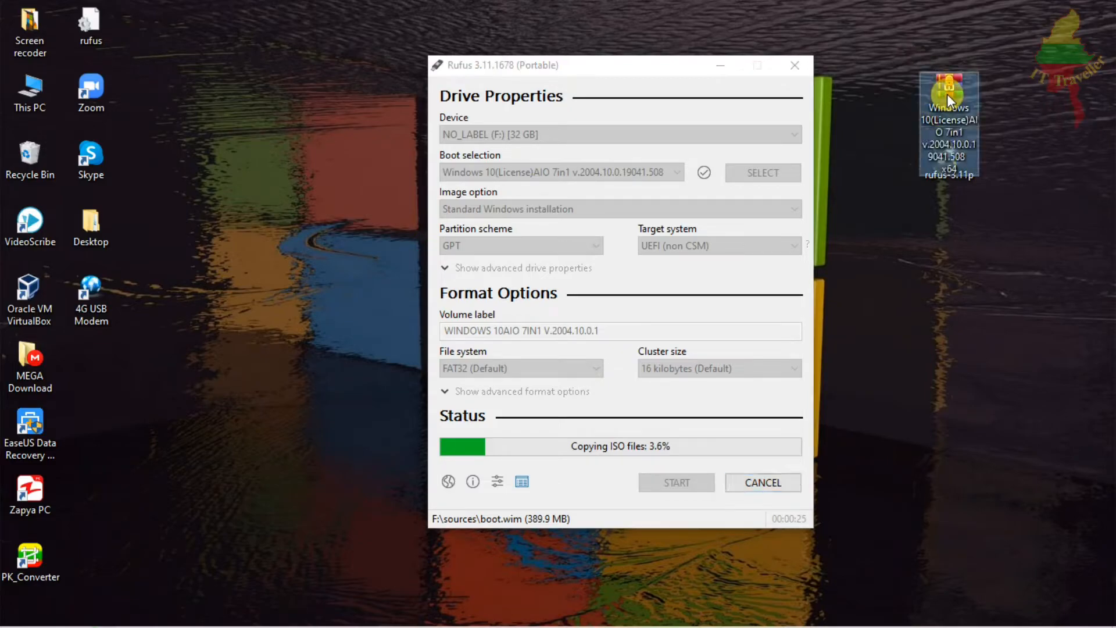
{"action": "left_click", "coordinate": [1017, 118]}
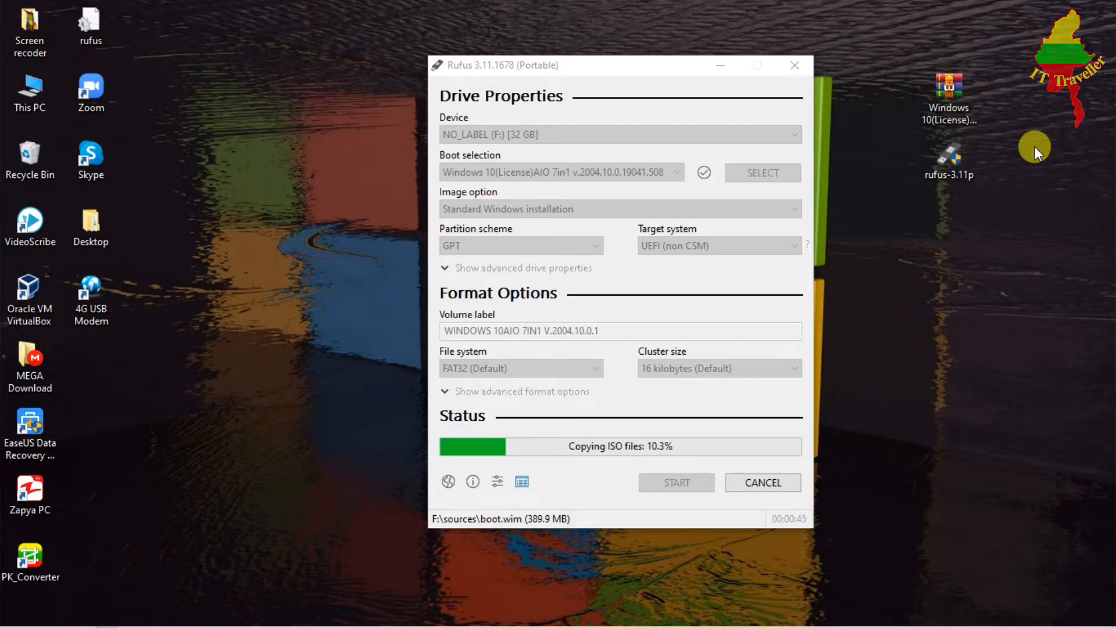
{"action": "right_click", "coordinate": [1035, 146]}
{"action": "left_click", "coordinate": [1030, 196]}
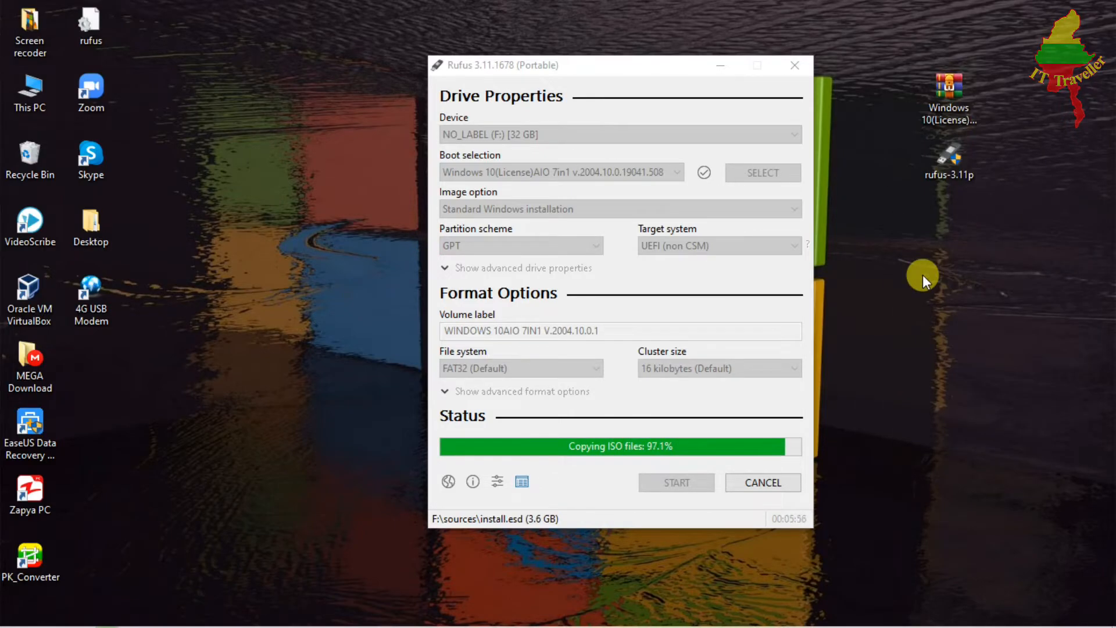
{"action": "right_click", "coordinate": [971, 322]}
{"action": "left_click", "coordinate": [962, 353]}
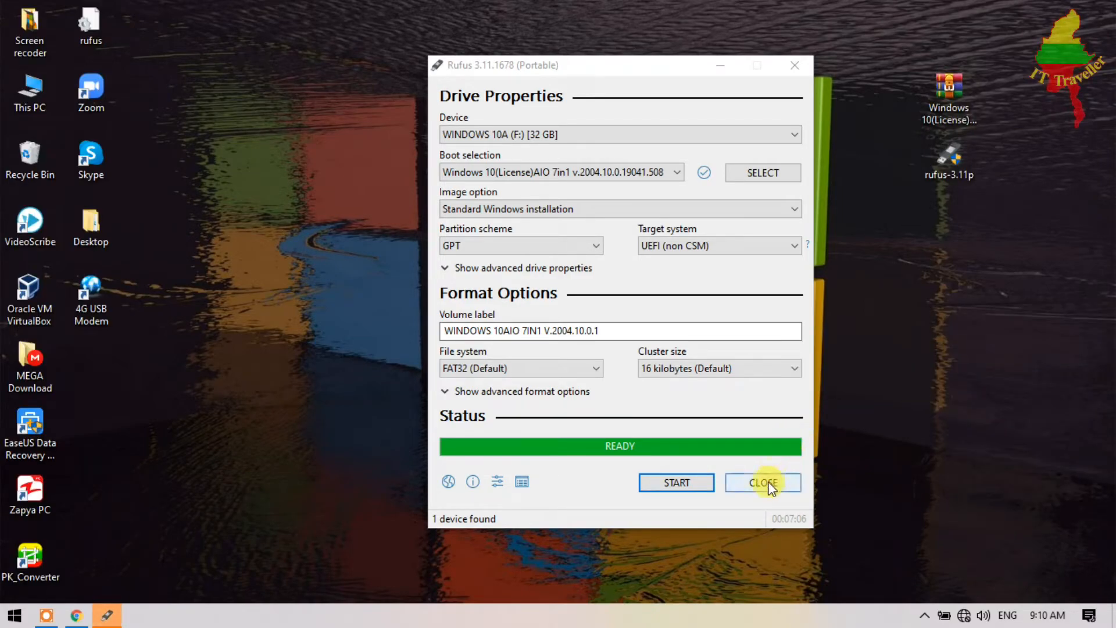
Step: Close Rufus and open This PC to check the finished USB drive
{"action": "left_click", "coordinate": [768, 482]}
{"action": "right_click", "coordinate": [700, 159]}
{"action": "left_click", "coordinate": [727, 203]}
{"action": "double_click", "coordinate": [32, 95]}
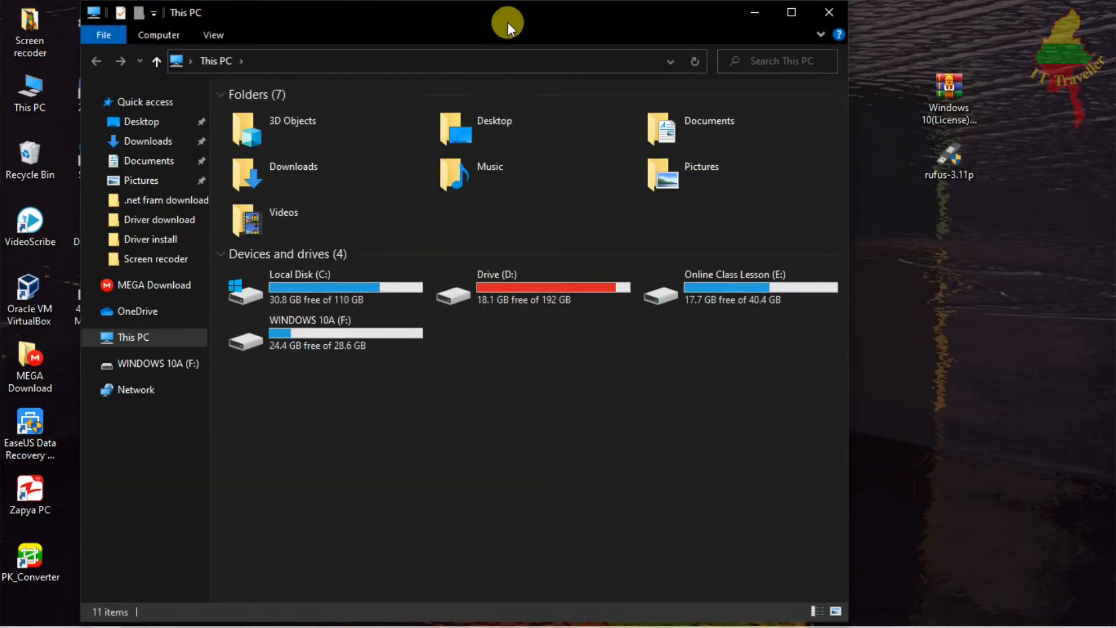
Step: Open the WINDOWS 10A (F:) drive to examine its setup files, keeping the desktop's Windows 10 image accessible
{"action": "left_click_drag", "start_coordinate": [508, 22], "coordinate": [608, 23]}
{"action": "left_click", "coordinate": [434, 344]}
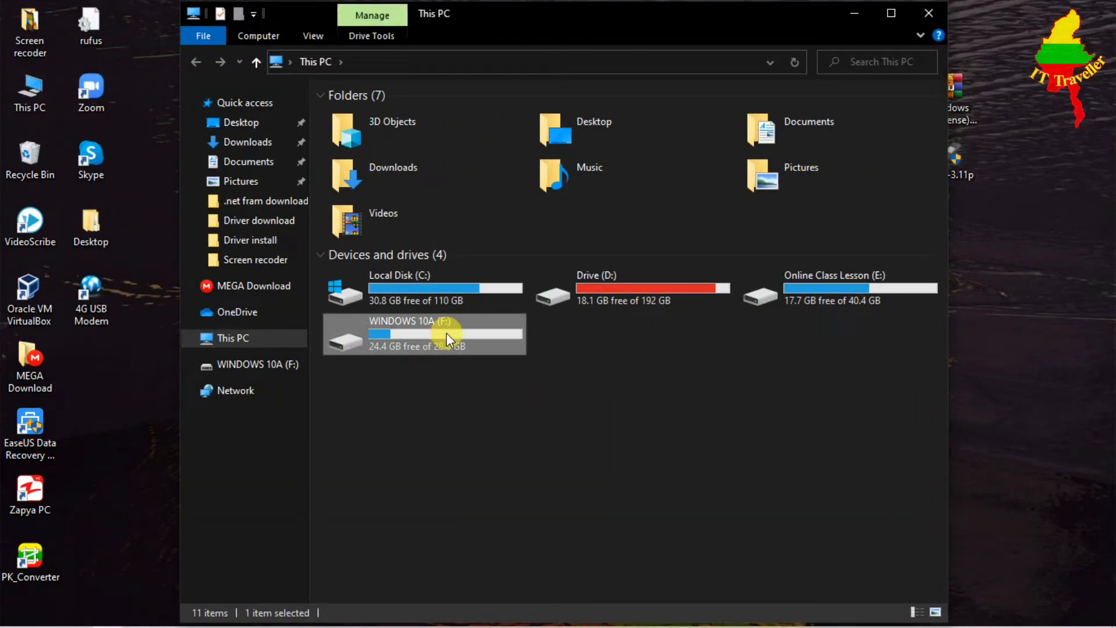
{"action": "double_click", "coordinate": [447, 332]}
{"action": "left_click_drag", "start_coordinate": [536, 12], "coordinate": [450, 81]}
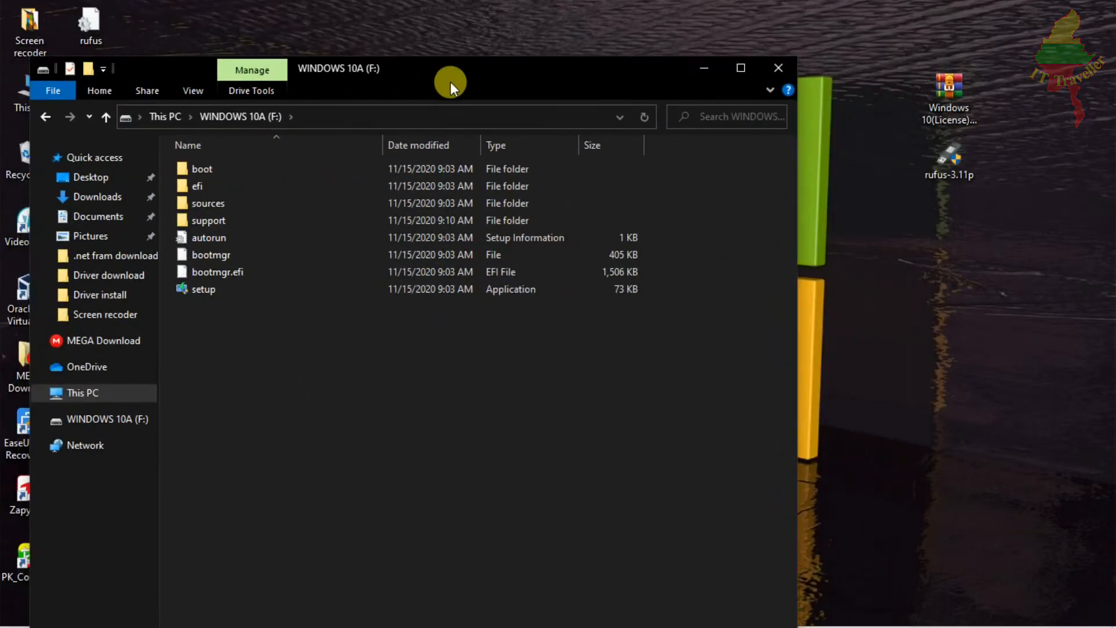
Step: Check the file size of the Windows 10 image on the desktop in its properties and close them
{"action": "right_click", "coordinate": [940, 102]}
{"action": "key", "text": "r"}
{"action": "left_click_drag", "start_coordinate": [939, 114], "coordinate": [730, 98]}
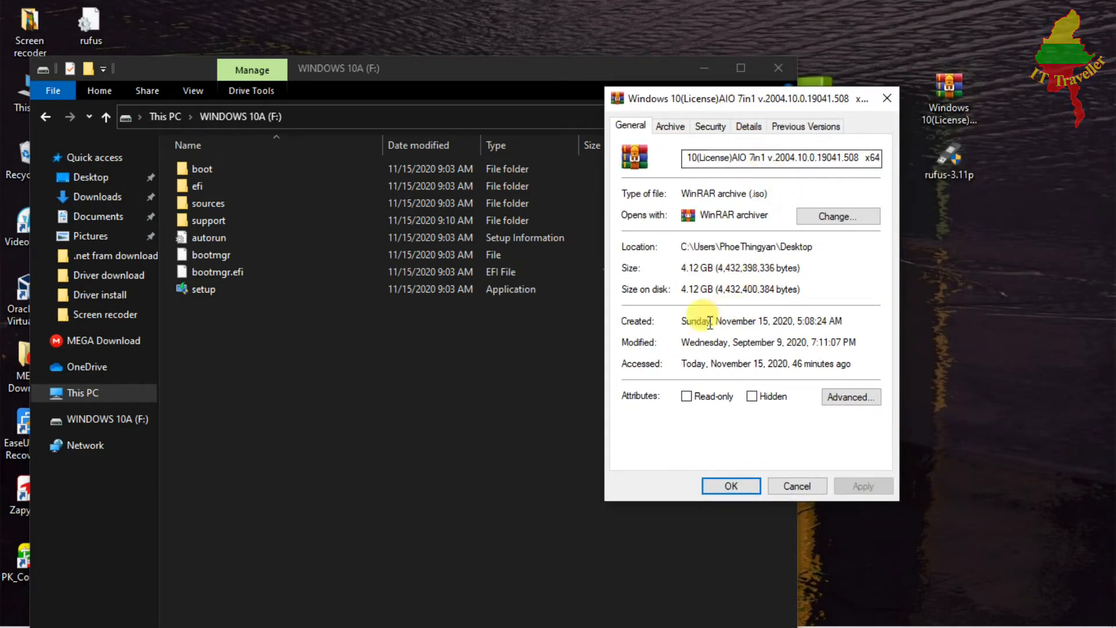
{"action": "left_click_drag", "start_coordinate": [682, 268], "coordinate": [708, 270]}
{"action": "left_click", "coordinate": [725, 268]}
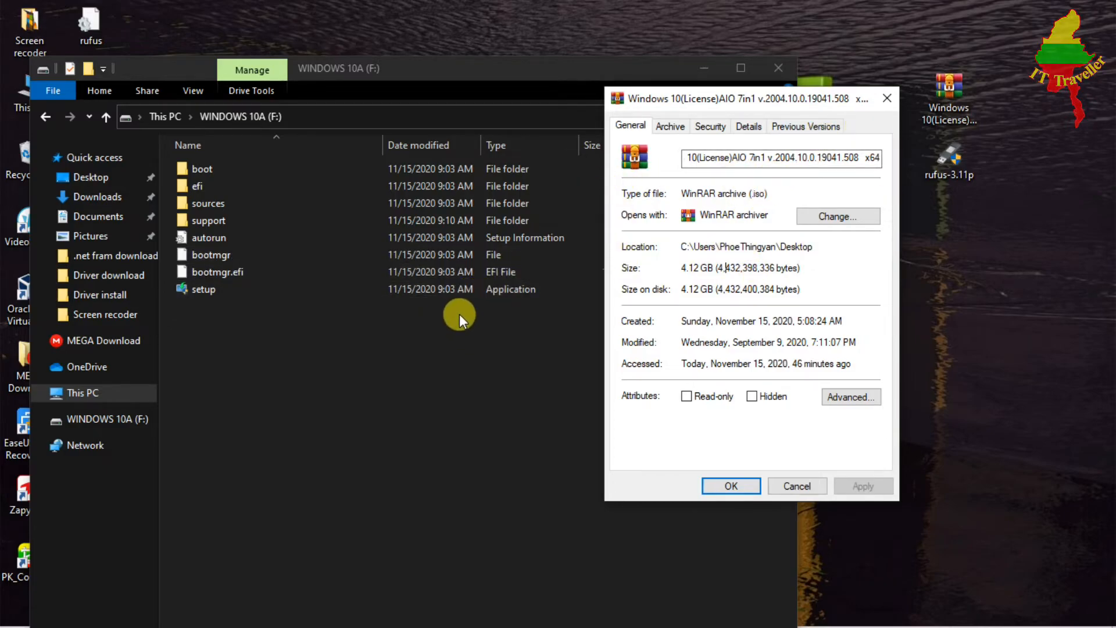
{"action": "left_click", "coordinate": [886, 97]}
Step: Go back to the refreshed This PC view to check the USB drive's space, and return to the desktop
{"action": "left_click_drag", "start_coordinate": [578, 73], "coordinate": [764, 37]}
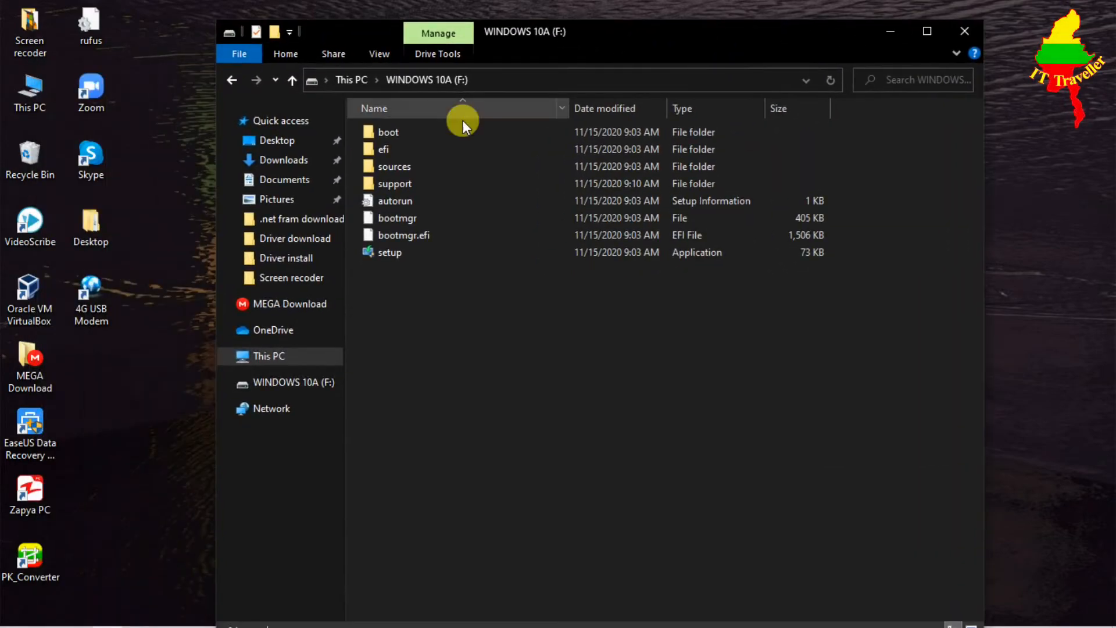
{"action": "left_click", "coordinate": [233, 83]}
{"action": "right_click", "coordinate": [663, 431]}
{"action": "left_click", "coordinate": [697, 497]}
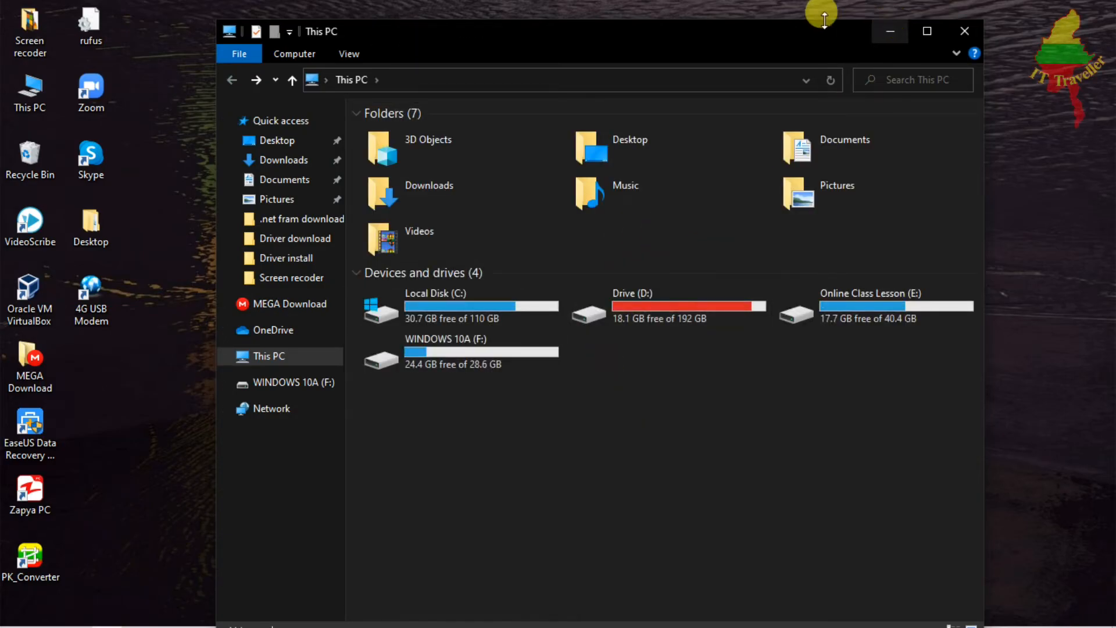
{"action": "left_click_drag", "start_coordinate": [810, 37], "coordinate": [744, 29]}
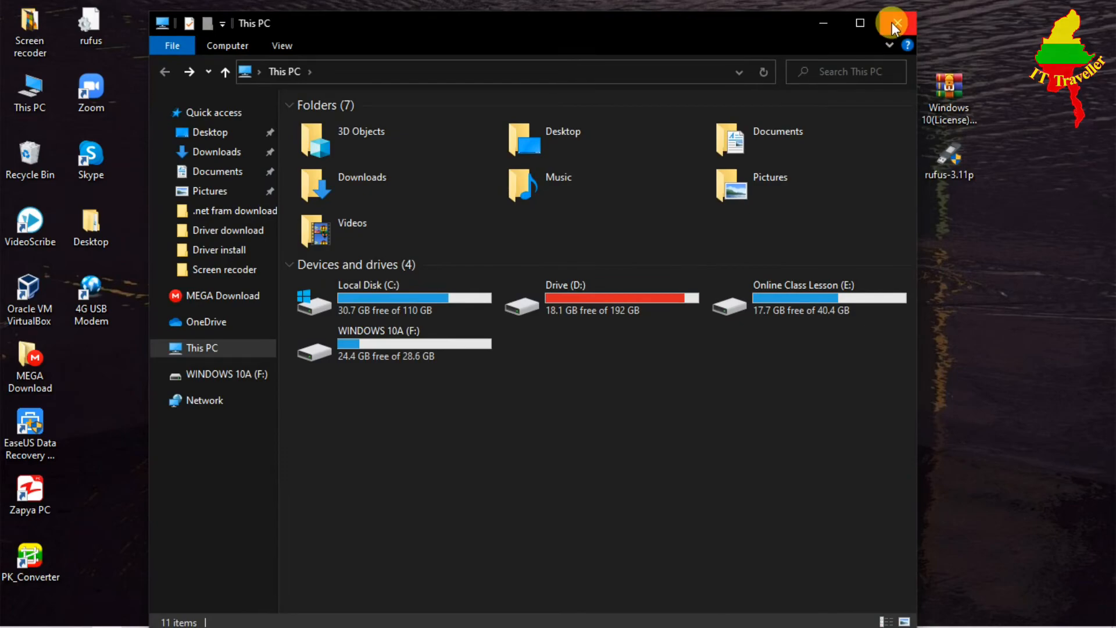
{"action": "left_click", "coordinate": [891, 22]}
{"action": "right_click", "coordinate": [599, 69]}
{"action": "left_click", "coordinate": [641, 117]}
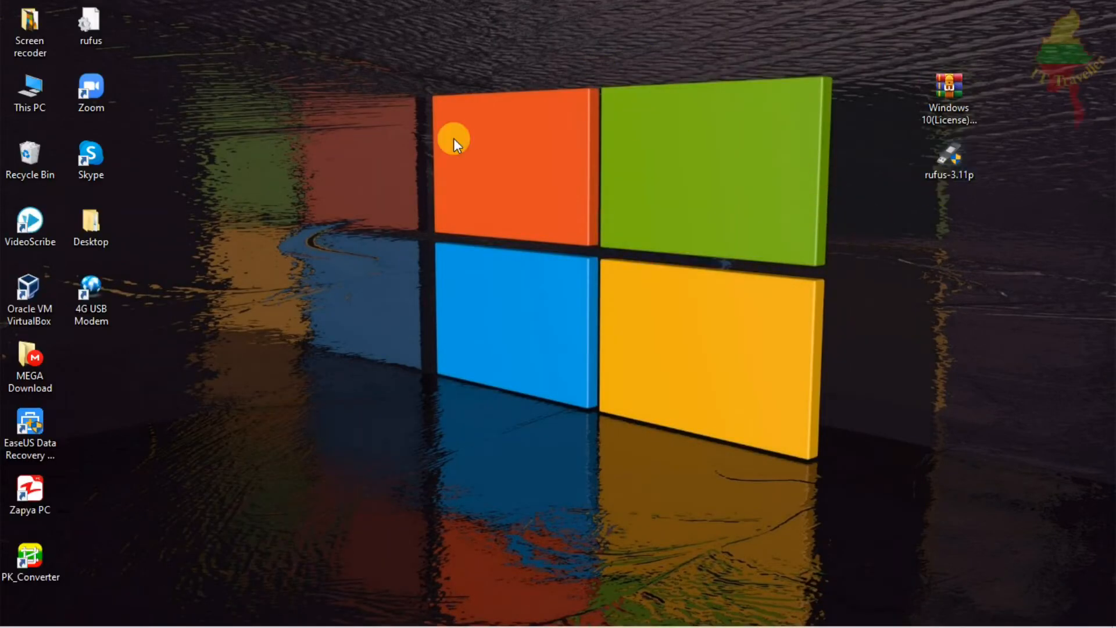
Step: Reopen WINDOWS 10A (F:) from This PC to recheck its files, and close the window
{"action": "double_click", "coordinate": [31, 89]}
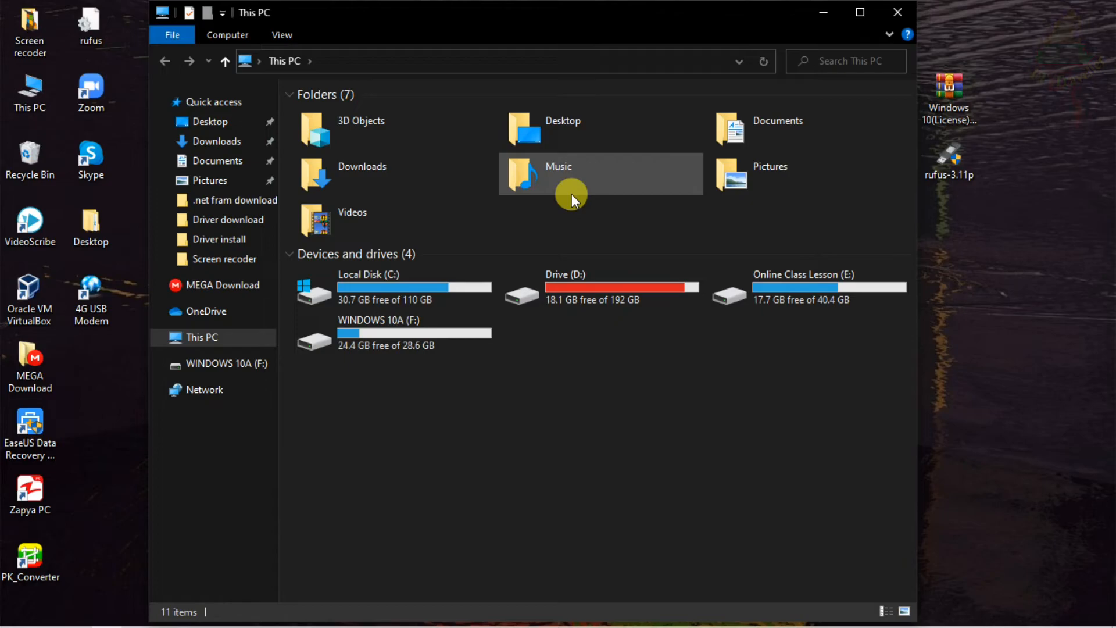
{"action": "double_click", "coordinate": [435, 324]}
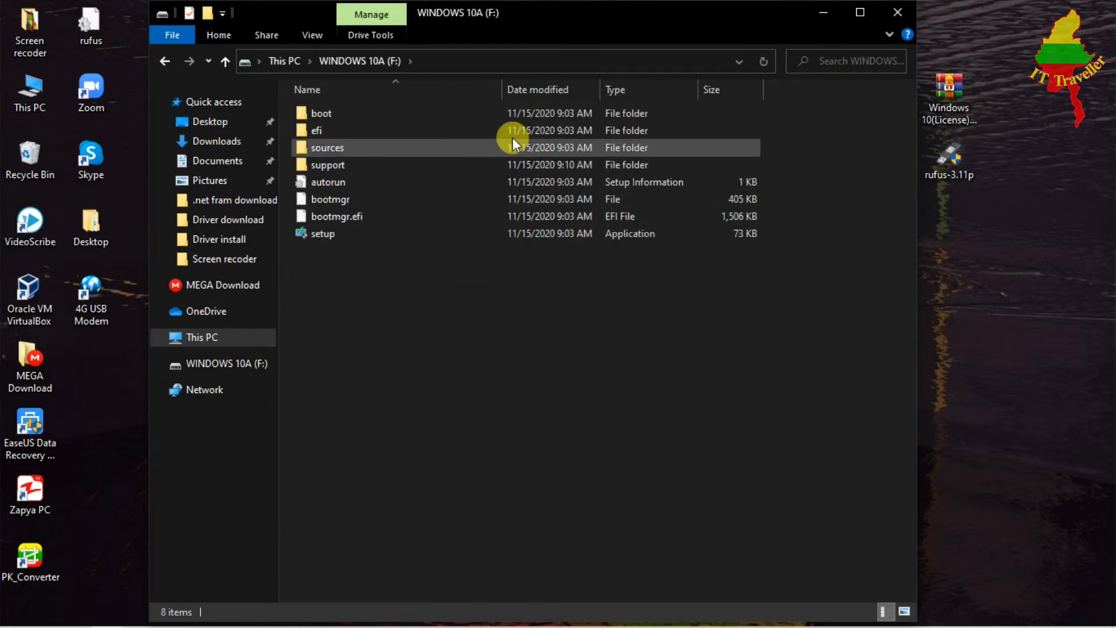
{"action": "left_click", "coordinate": [899, 12]}
{"action": "right_click", "coordinate": [678, 96]}
{"action": "left_click", "coordinate": [721, 141]}
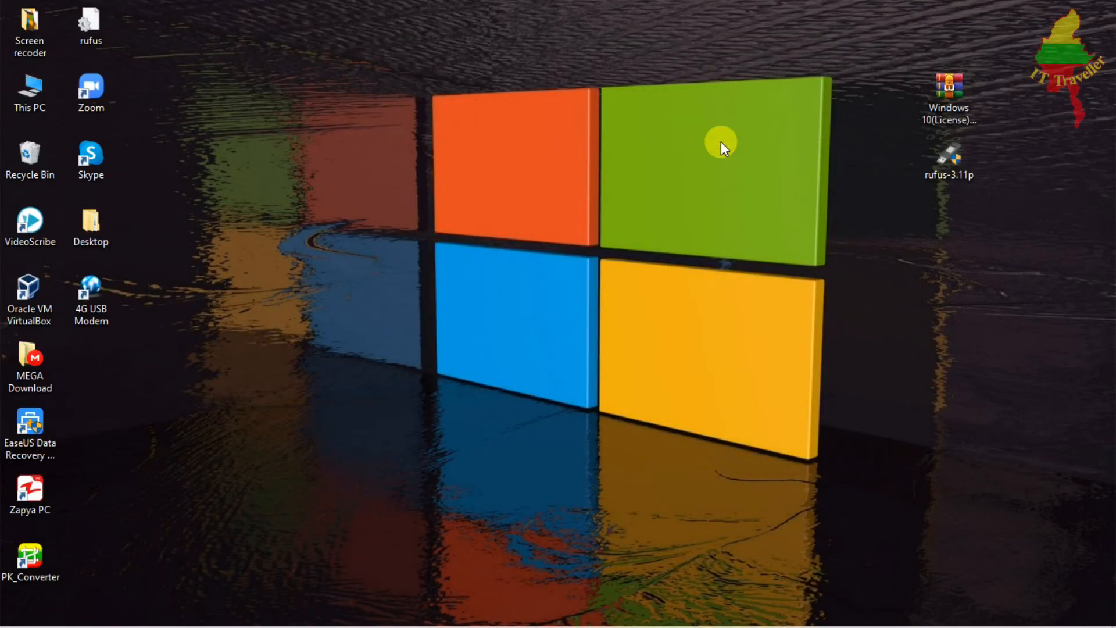